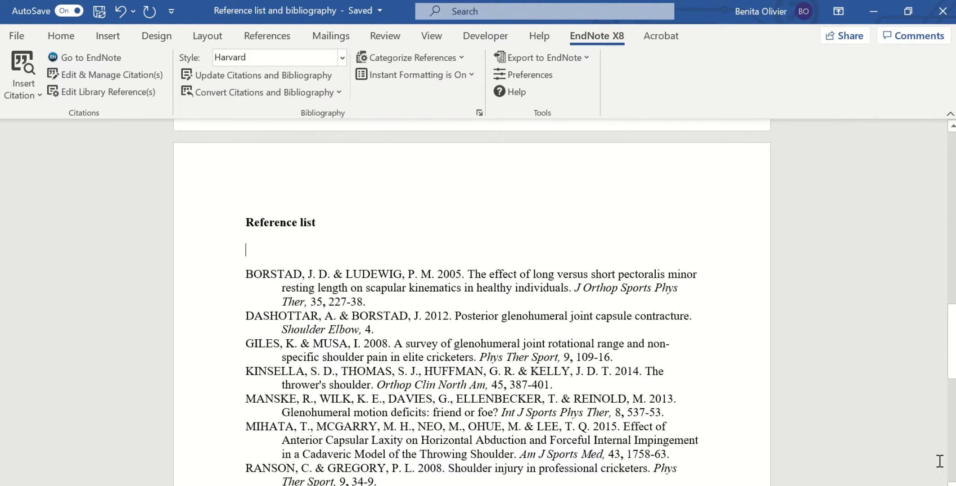
Step: Check the Giles and Musa 2008 and Kinsella 2014 in-text citations against the reference list
scroll(717, 330, up, 10)
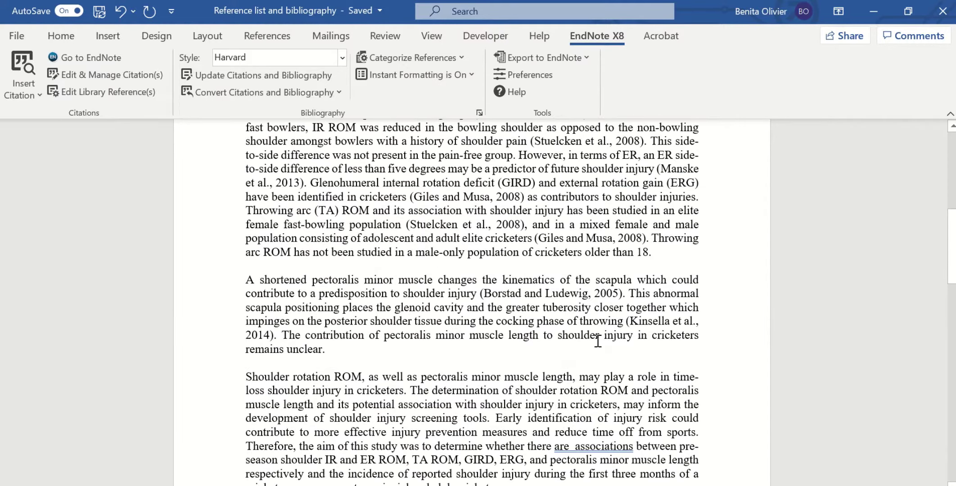
click(448, 201)
scroll(468, 306, down, 3)
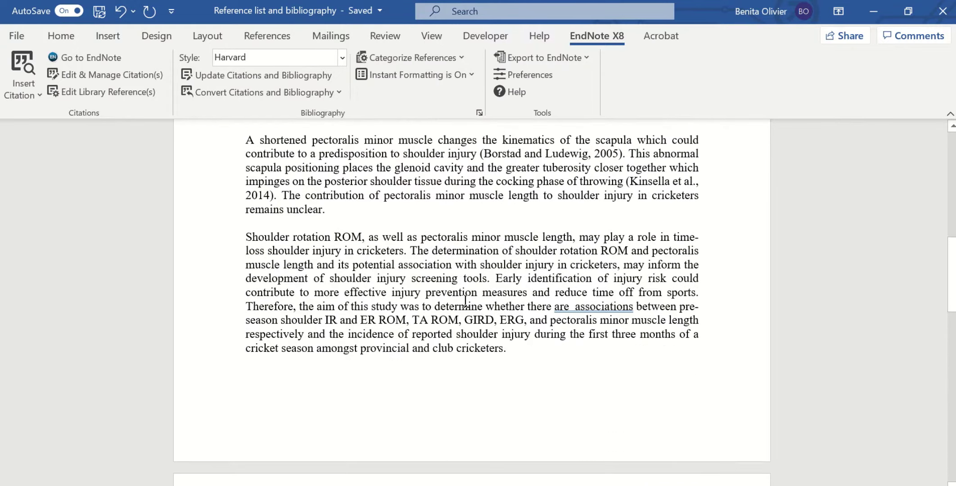
scroll(265, 265, up, 2)
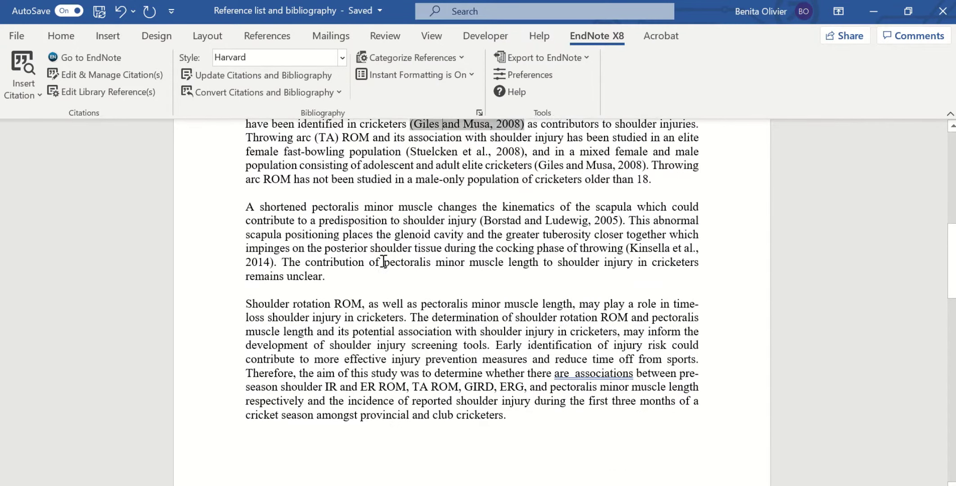
click(259, 261)
scroll(553, 334, down, 9)
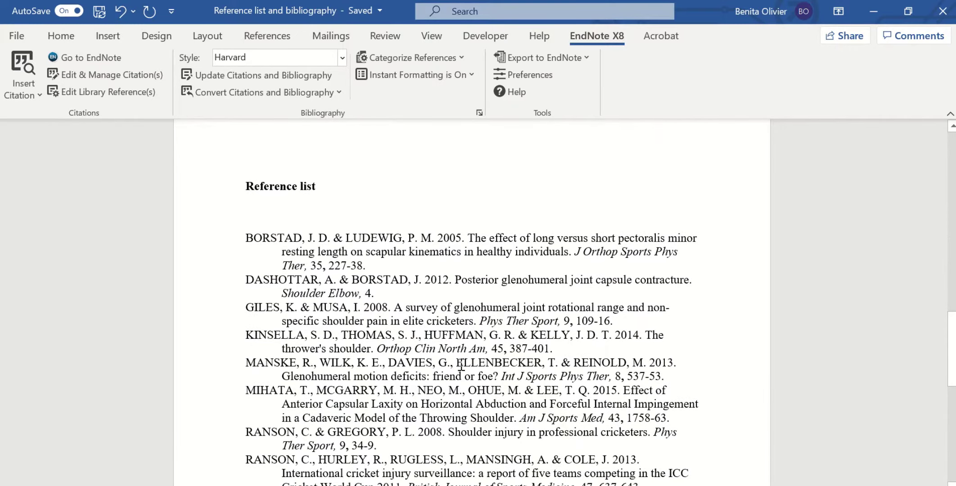
scroll(412, 407, up, 10)
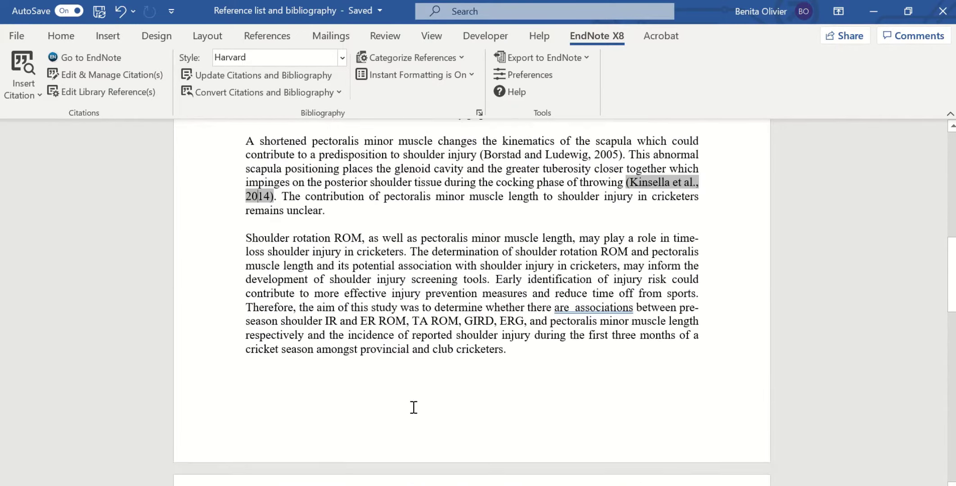
scroll(483, 270, down, 10)
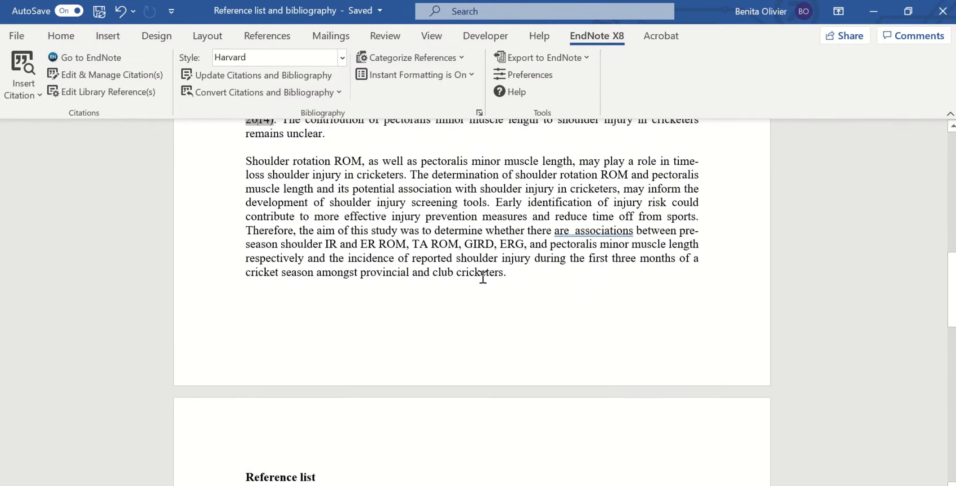
scroll(445, 311, down, 2)
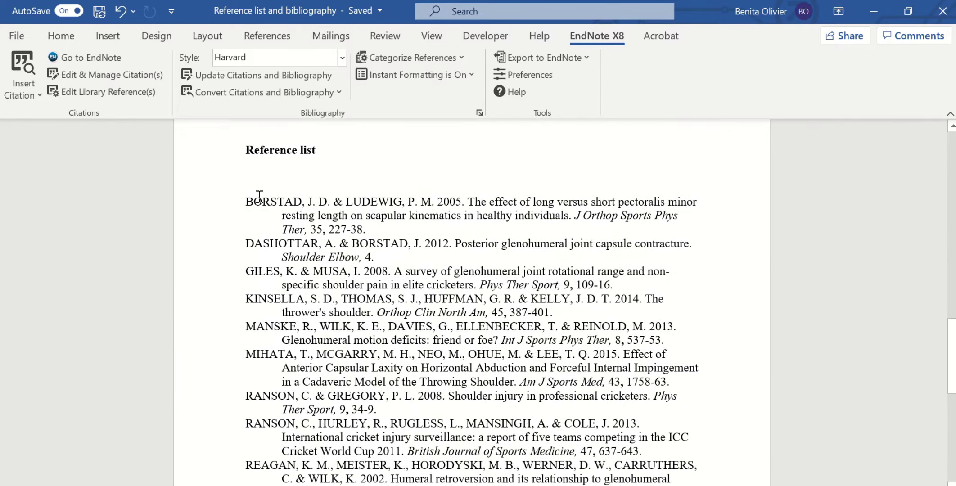
scroll(254, 354, down, 2)
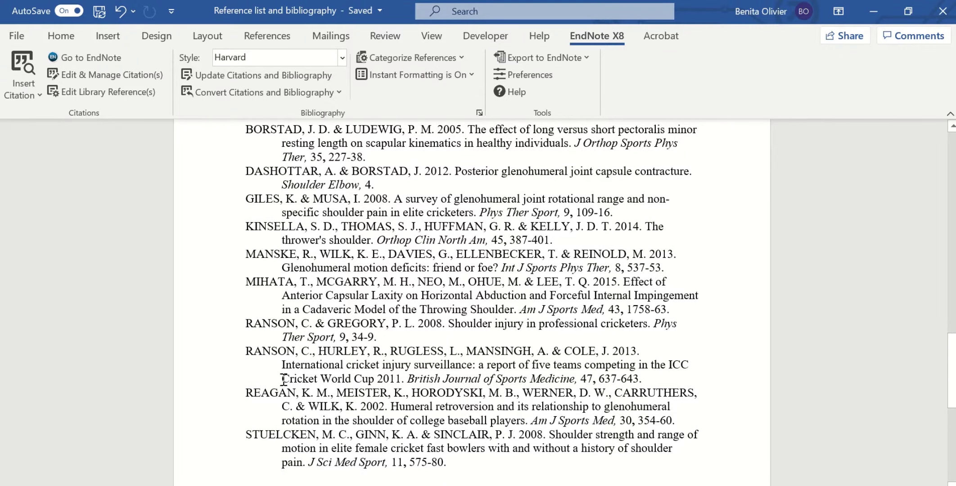
scroll(283, 379, up, 2)
scroll(283, 379, down, 5)
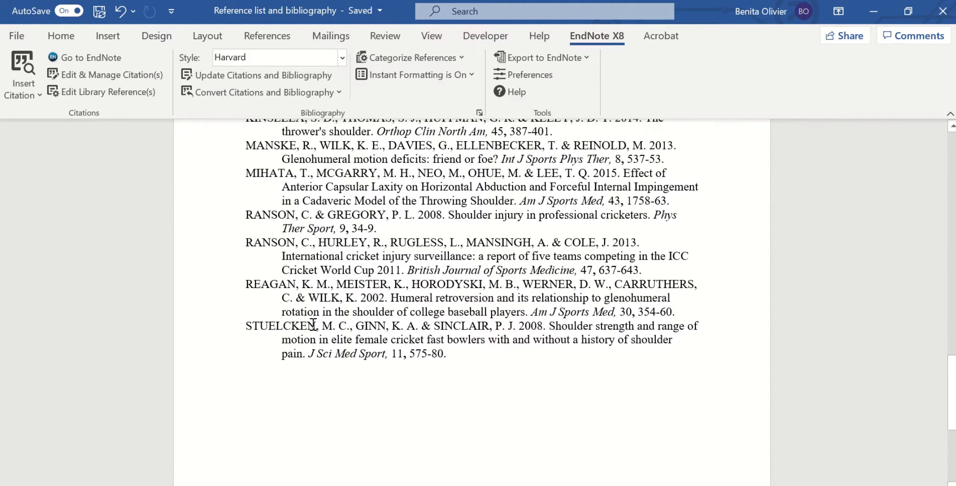
Step: Retitle the 'Reference list' heading as 'Bibliography' and place the cursor on the line below
scroll(313, 324, down, 2)
scroll(280, 330, up, 10)
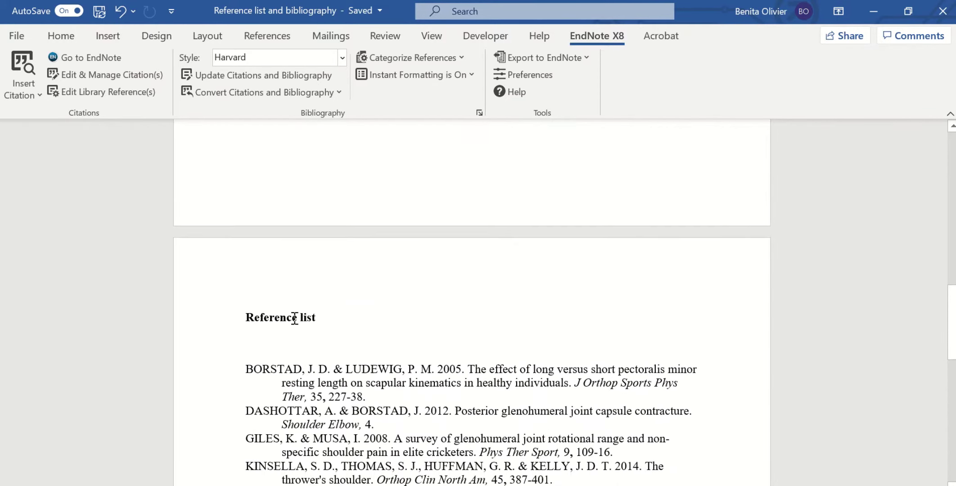
scroll(295, 319, up, 1)
drag(247, 331, 325, 332)
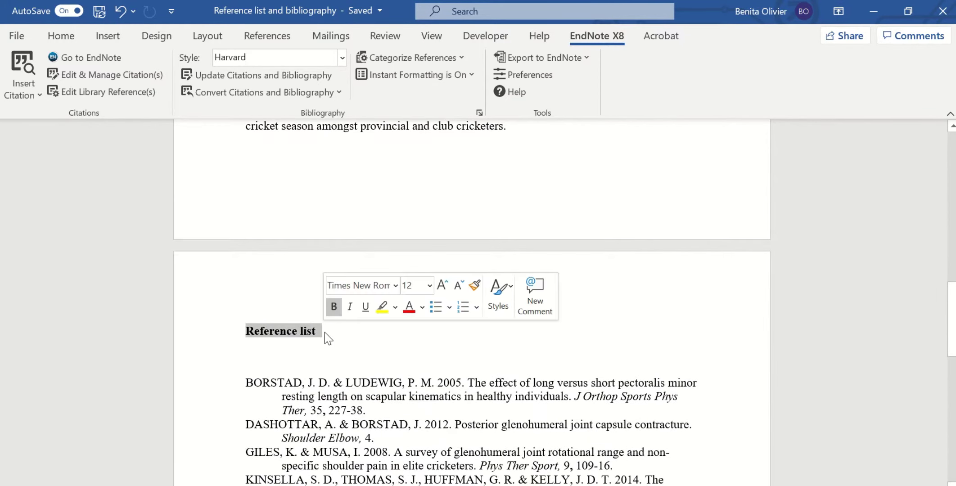
text(Bibl)
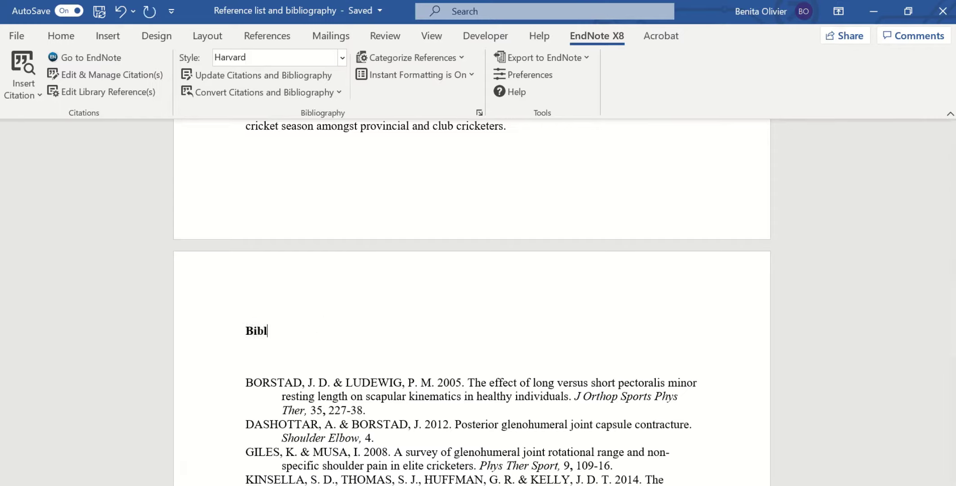
text(iography)
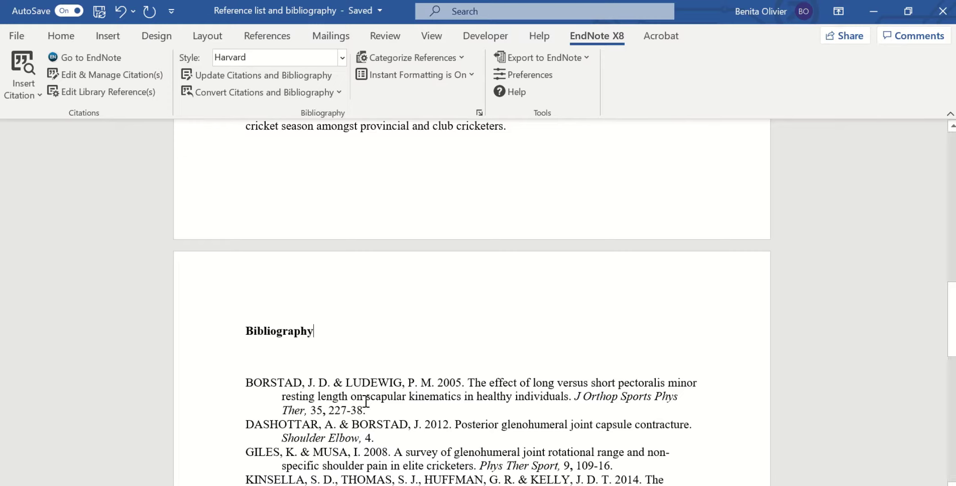
scroll(366, 402, down, 3)
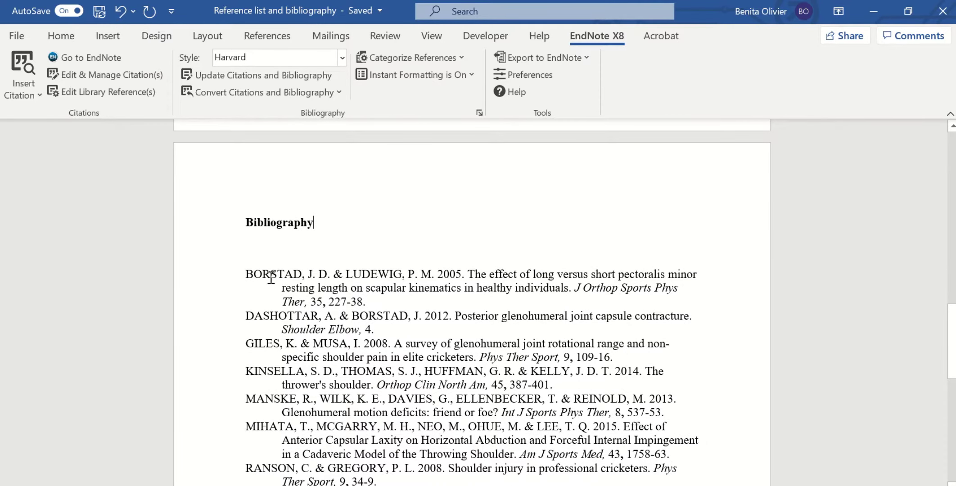
click(270, 255)
scroll(323, 350, down, 2)
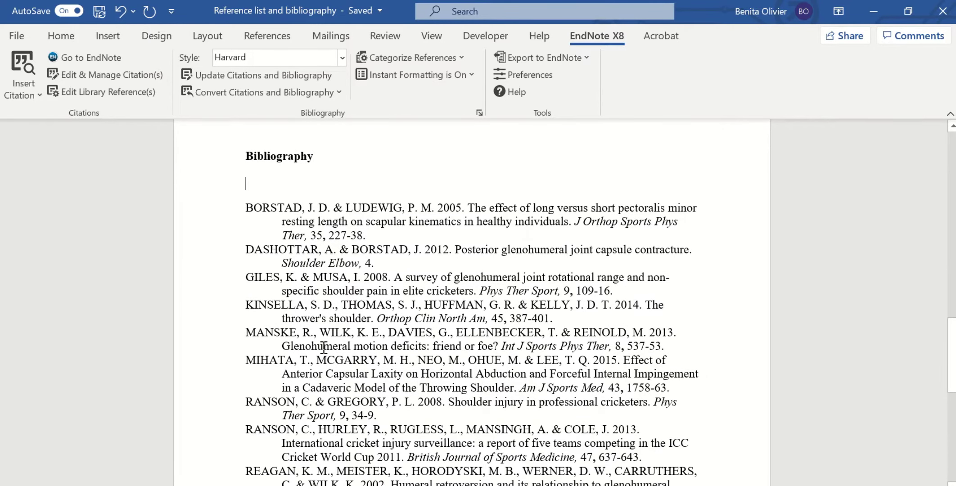
scroll(324, 349, down, 3)
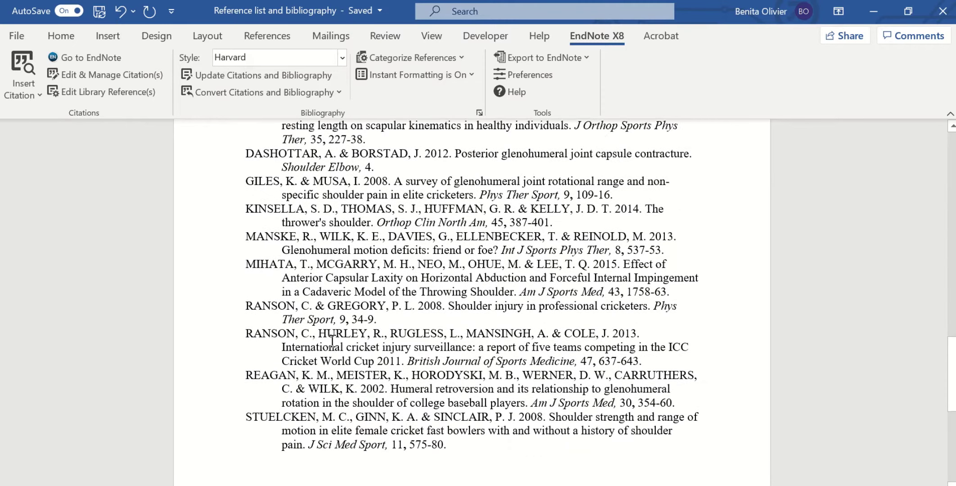
scroll(331, 341, up, 8)
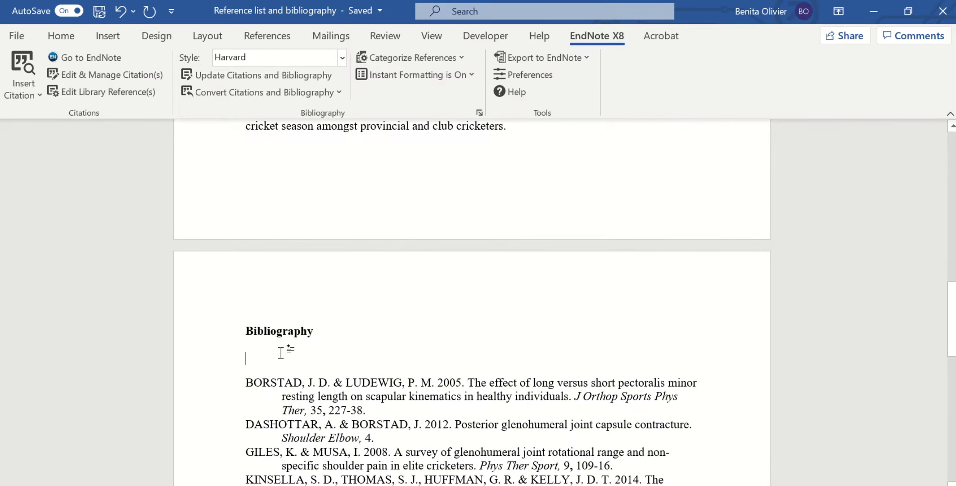
Step: Insert the Abbott 2006 lumbar segmental mobility reference into the bibliography only, without an in-text citation
scroll(280, 353, down, 3)
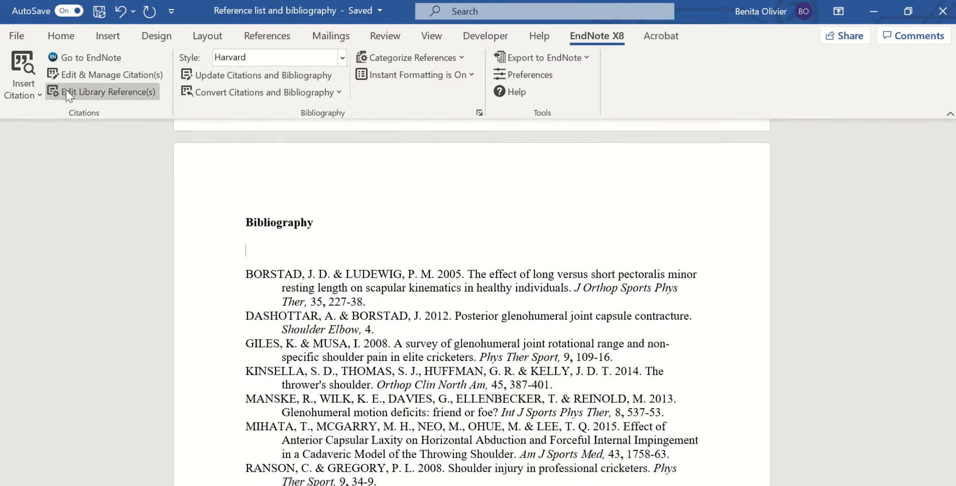
click(28, 95)
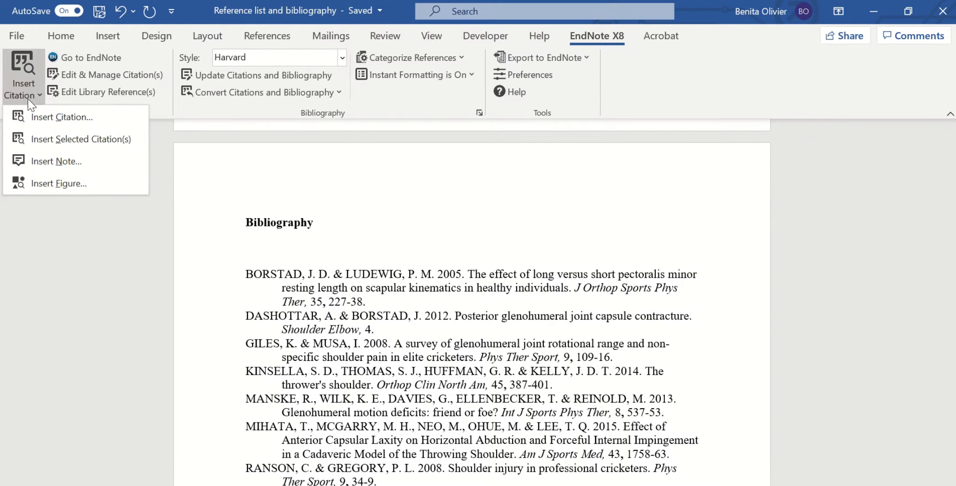
click(50, 121)
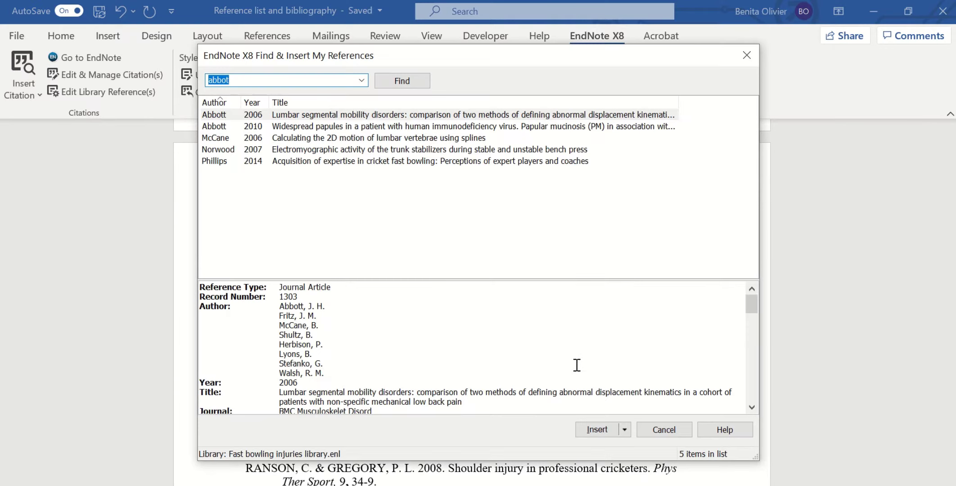
click(267, 119)
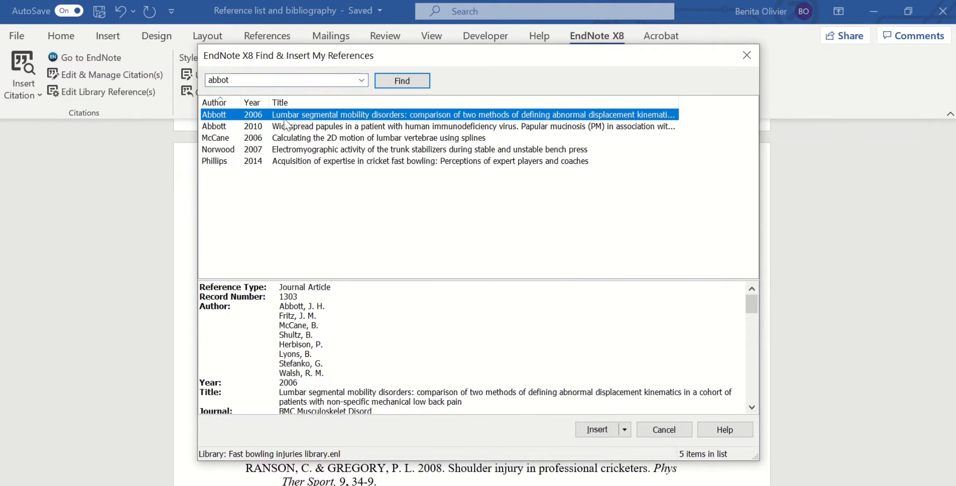
click(625, 430)
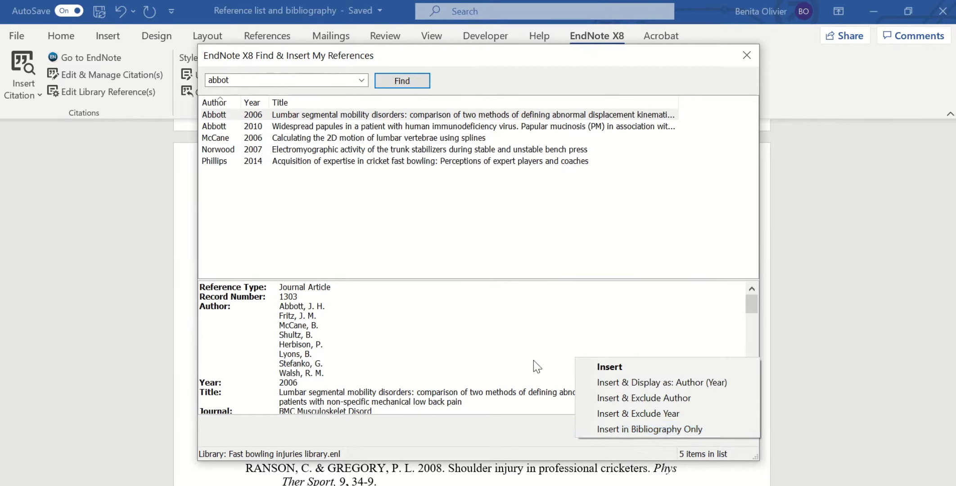
click(533, 361)
click(625, 432)
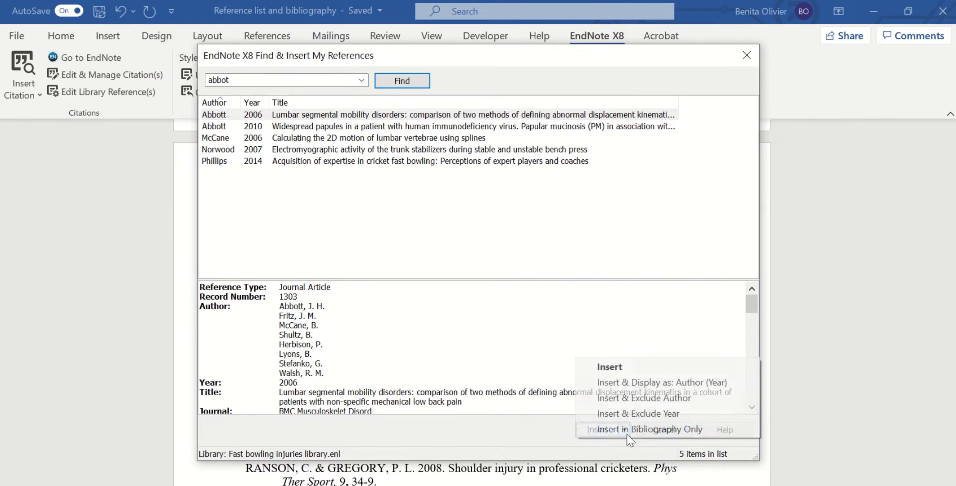
click(660, 431)
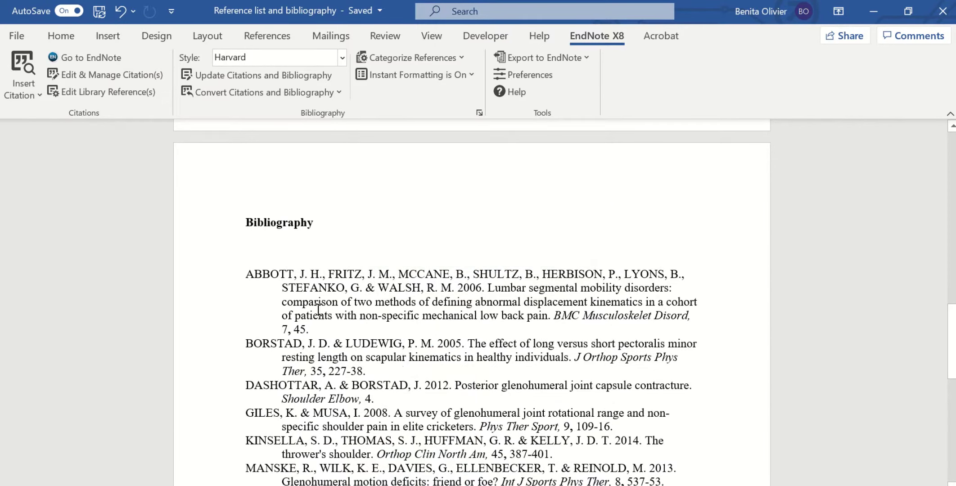
Step: Delete the ABBOTT entry from the bibliography and update the citations
scroll(318, 308, up, 8)
scroll(319, 309, down, 8)
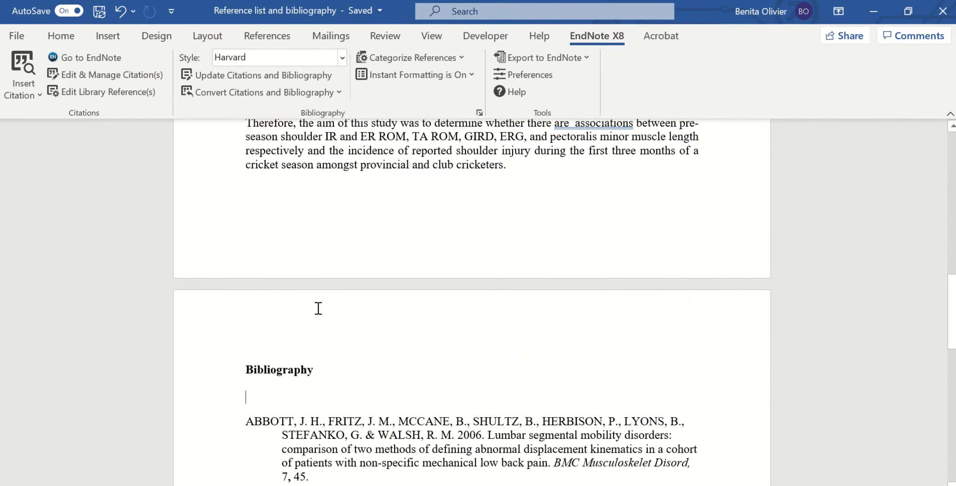
mouse_move(246, 237)
mouse_down()
mouse_move(316, 252)
mouse_move(312, 292)
mouse_up()
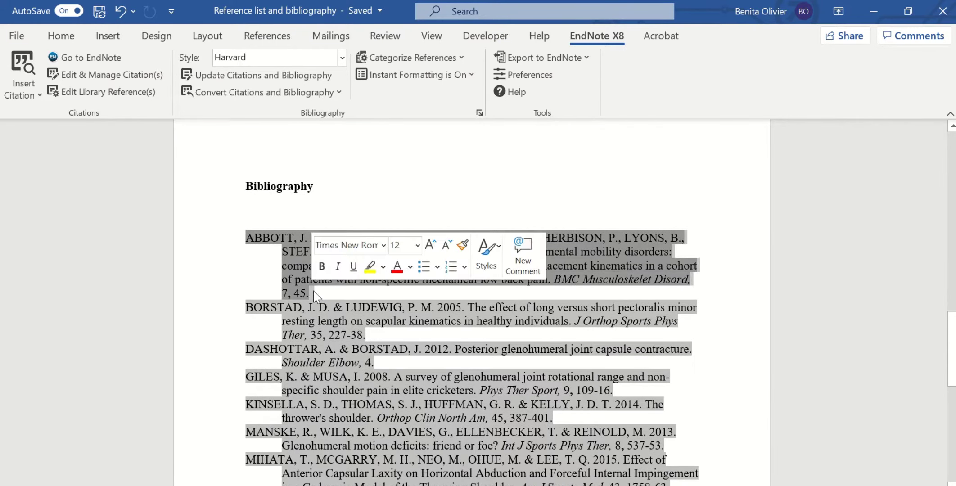
key(Delete)
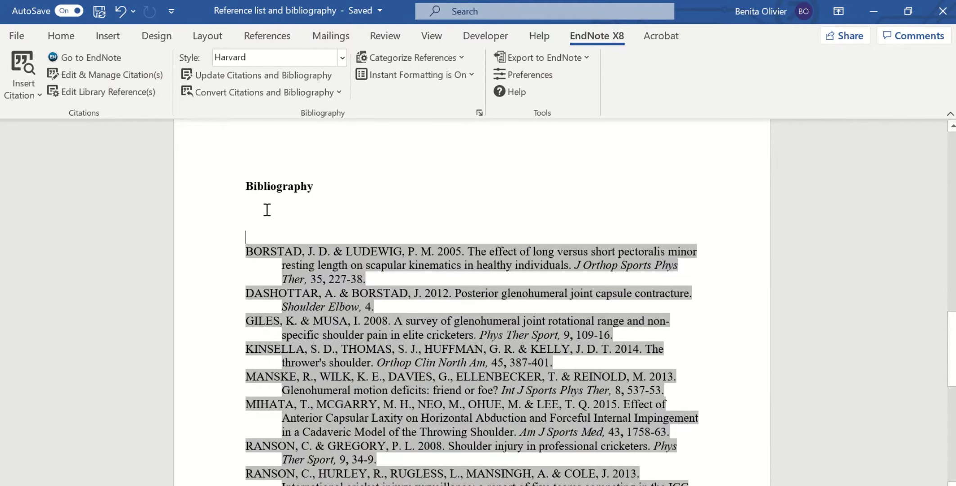
click(278, 76)
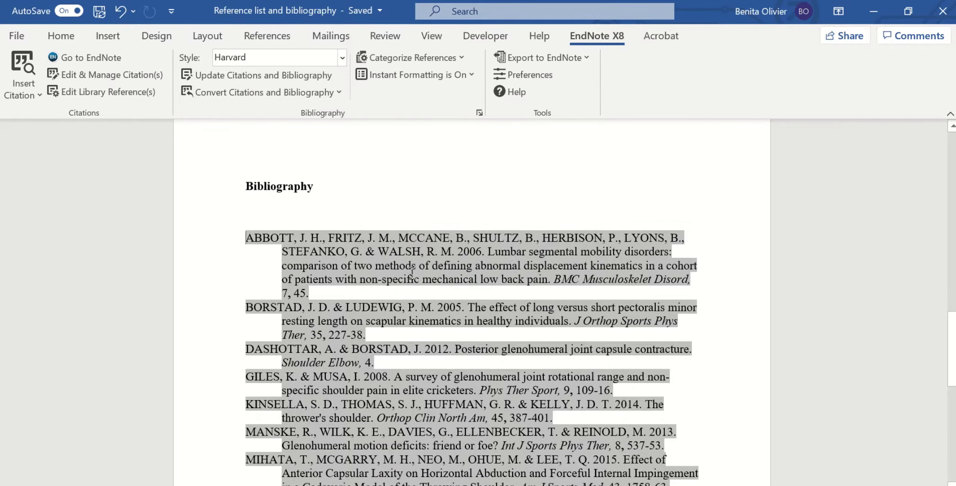
Step: Convert to unformatted citations, delete the bibliography placeholder, and rebuild the formatted bibliography
scroll(433, 311, down, 6)
scroll(434, 312, up, 7)
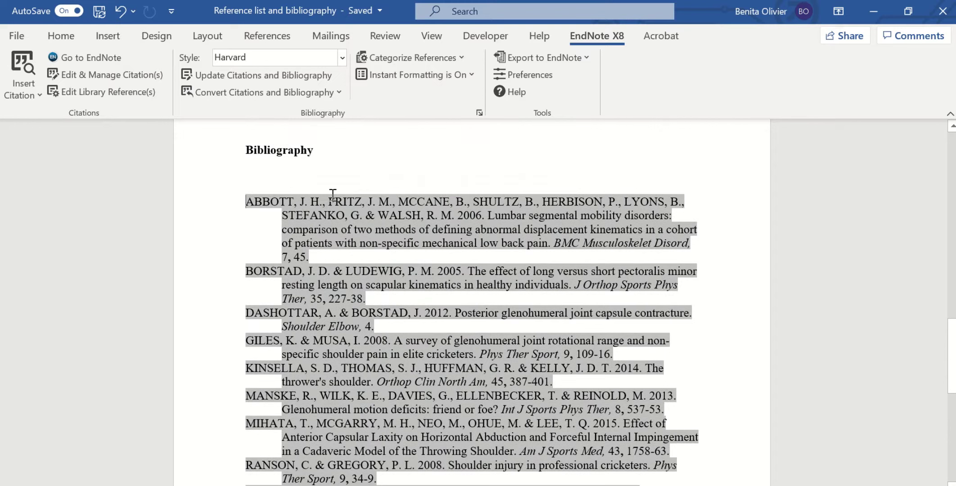
click(273, 92)
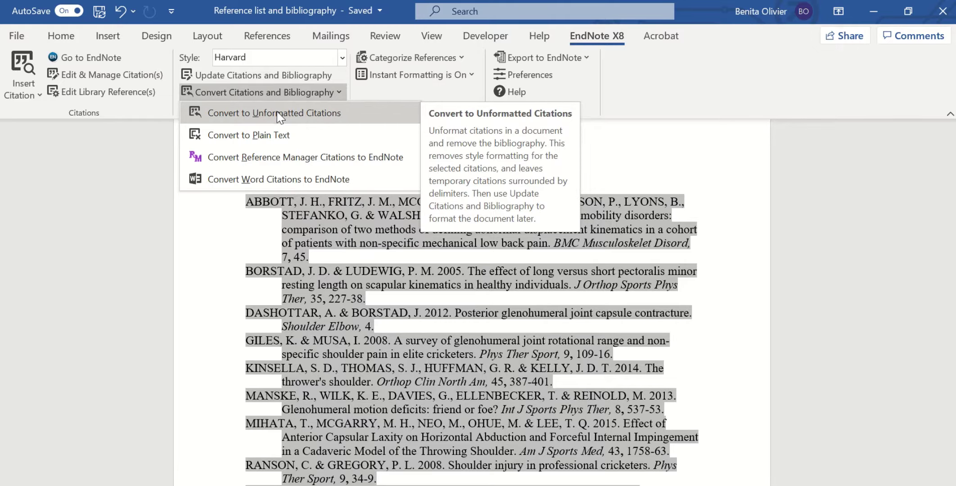
click(277, 113)
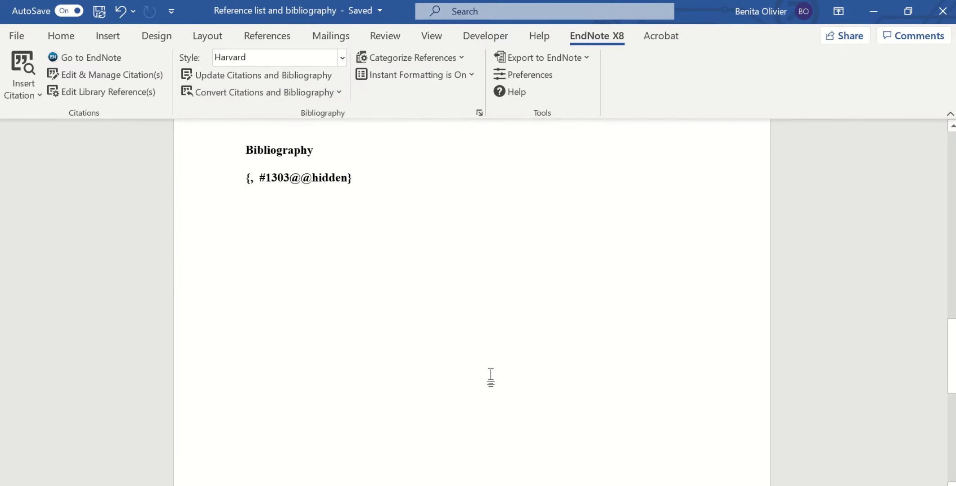
drag(242, 179, 409, 179)
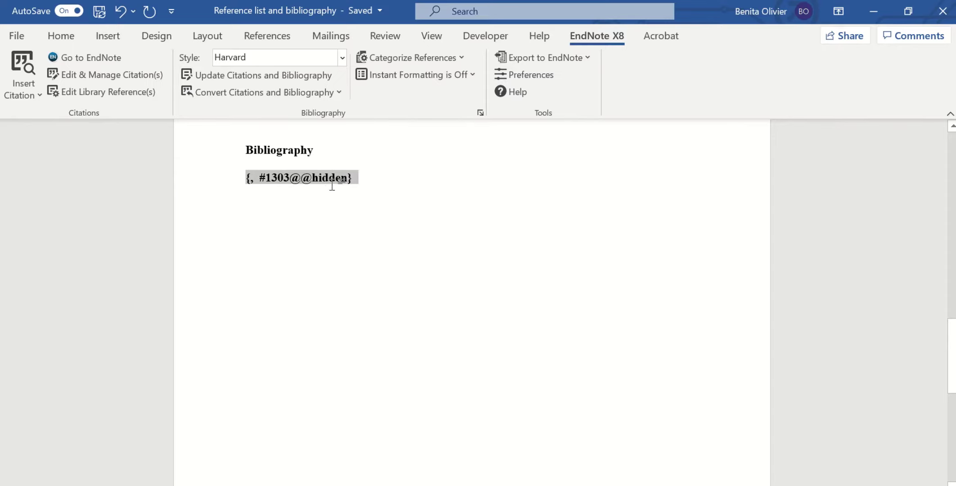
key(Delete)
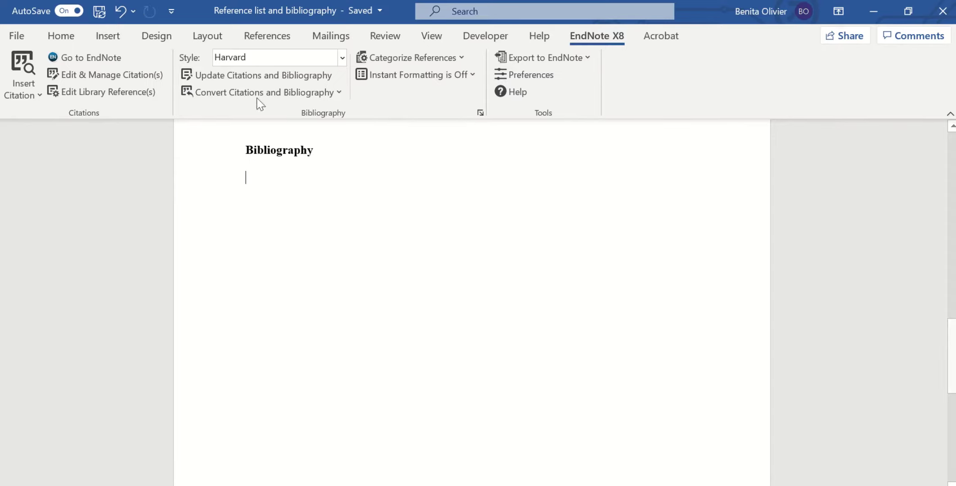
click(259, 74)
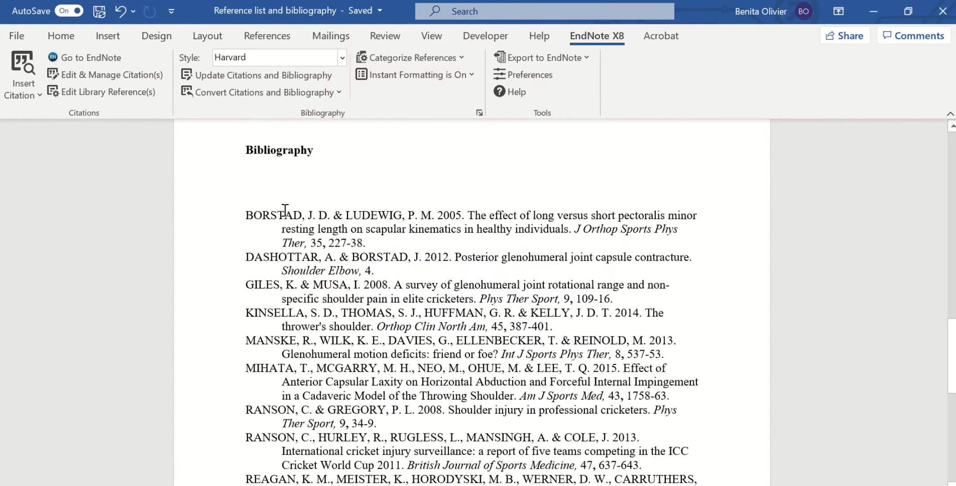
scroll(285, 211, up, 1)
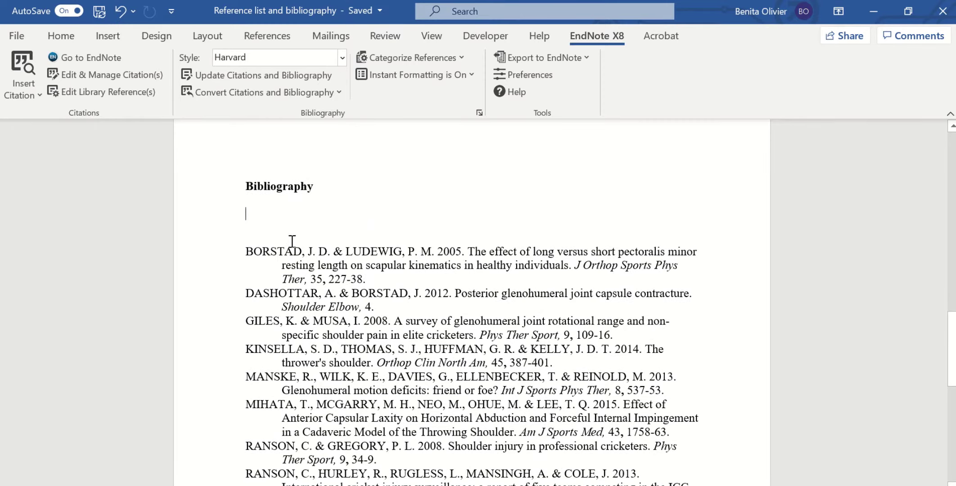
scroll(345, 301, up, 4)
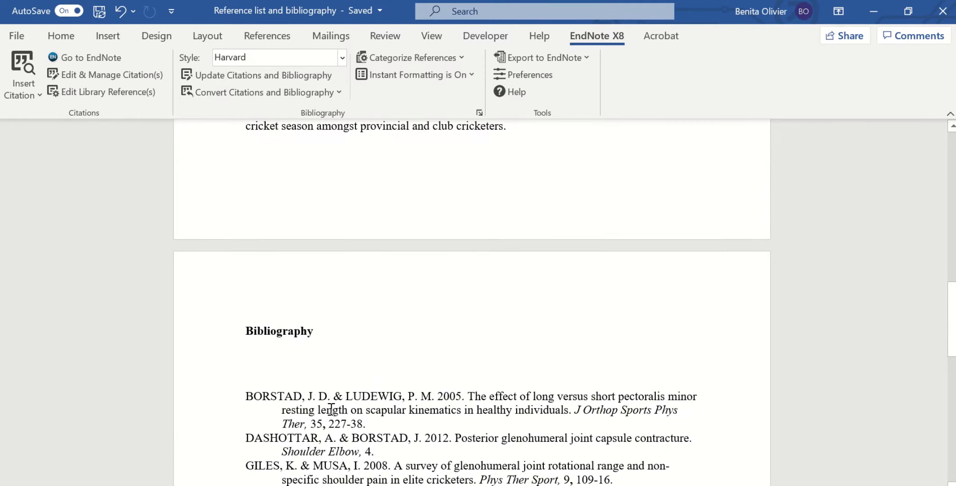
scroll(333, 405, down, 4)
scroll(346, 389, up, 17)
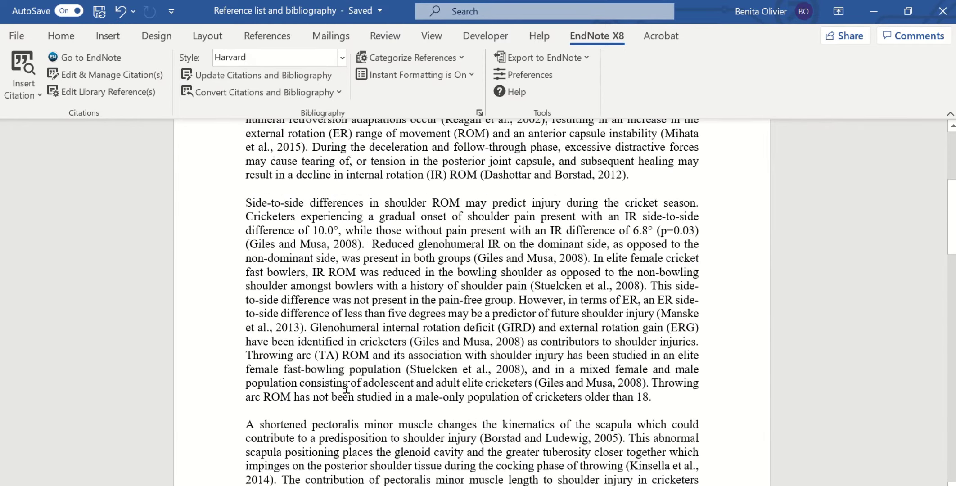
scroll(346, 389, up, 5)
scroll(345, 386, down, 2)
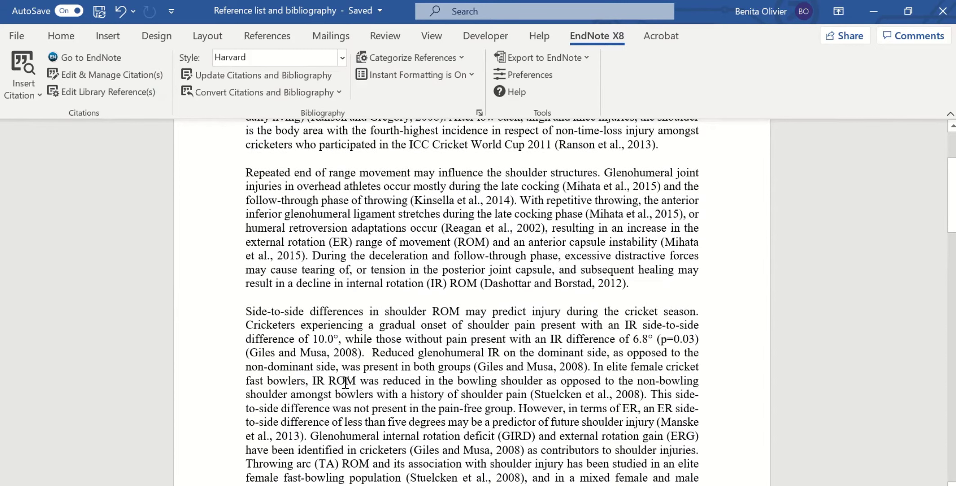
Step: Compare the Giles and Musa and Stuelcken et al. citations with the Bibliography, confirming ABBOTT and NORWOOD appear
scroll(345, 382, down, 18)
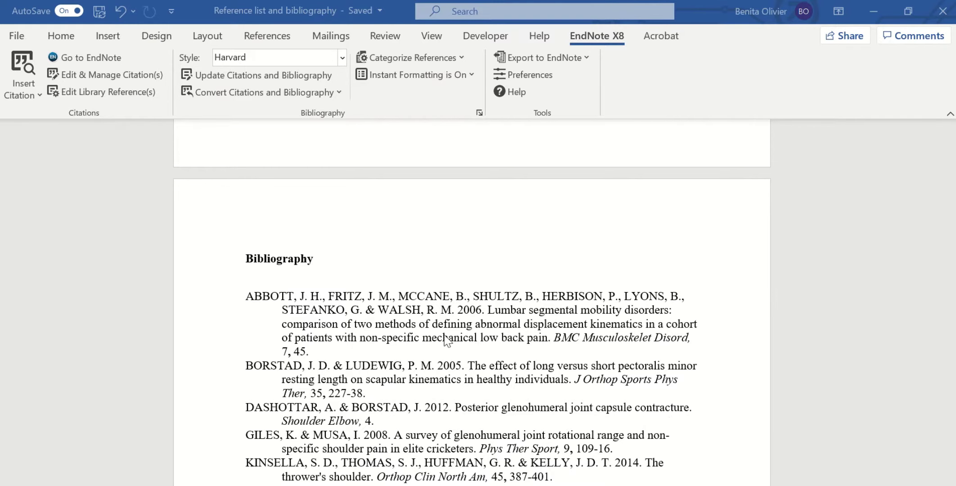
scroll(448, 338, up, 6)
scroll(448, 338, up, 3)
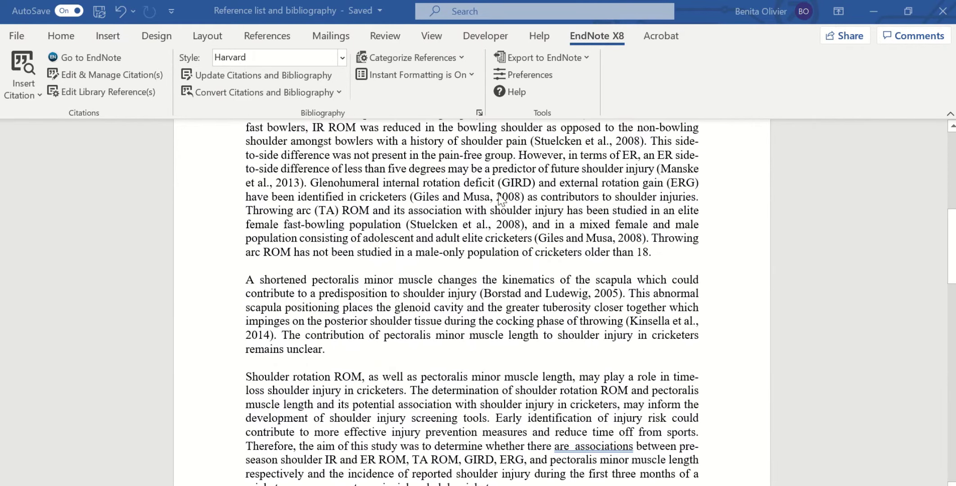
click(477, 195)
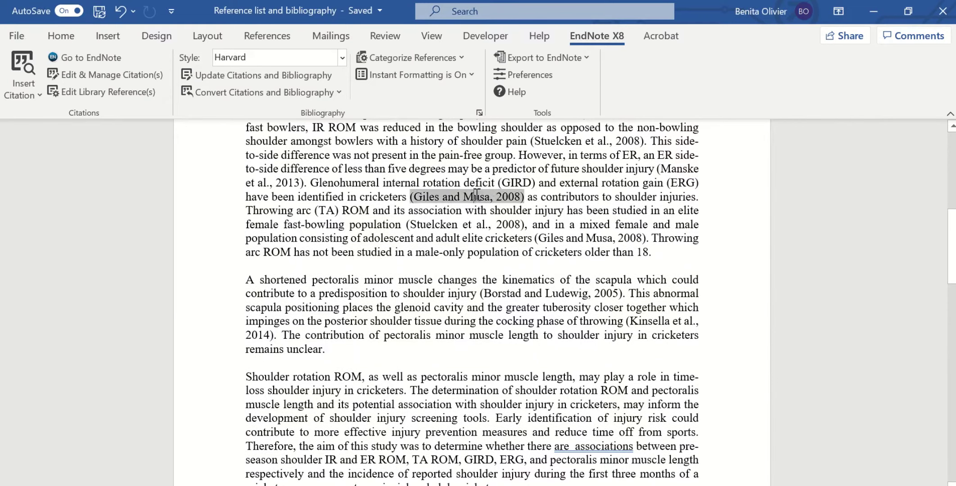
click(467, 224)
scroll(517, 321, down, 8)
scroll(517, 321, down, 2)
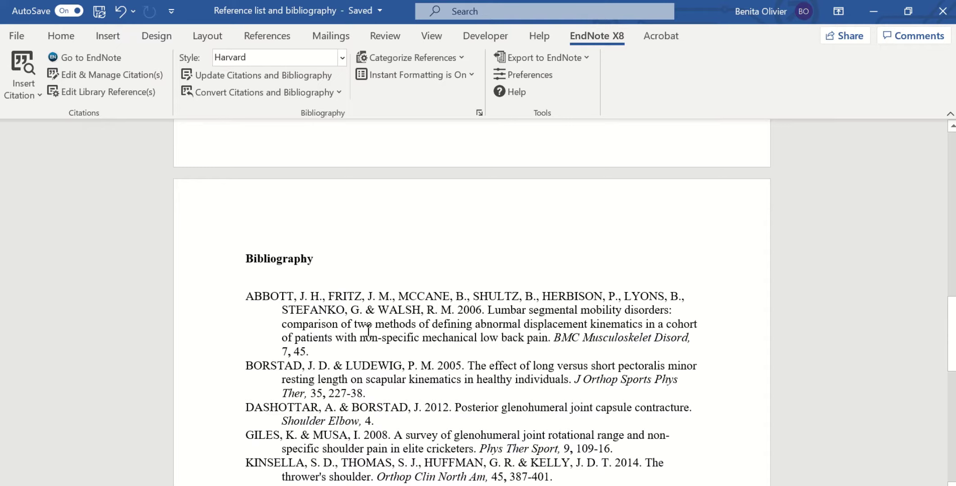
scroll(369, 331, up, 8)
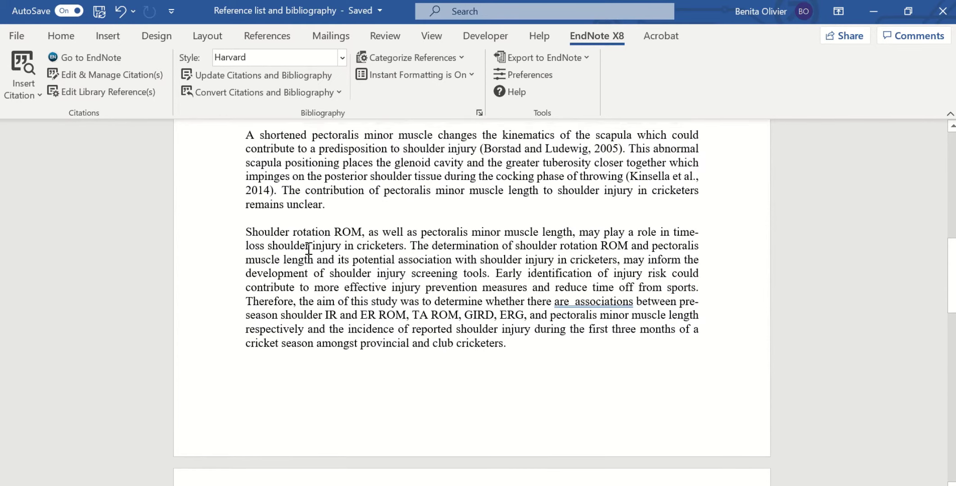
scroll(498, 252, down, 6)
scroll(498, 252, down, 6)
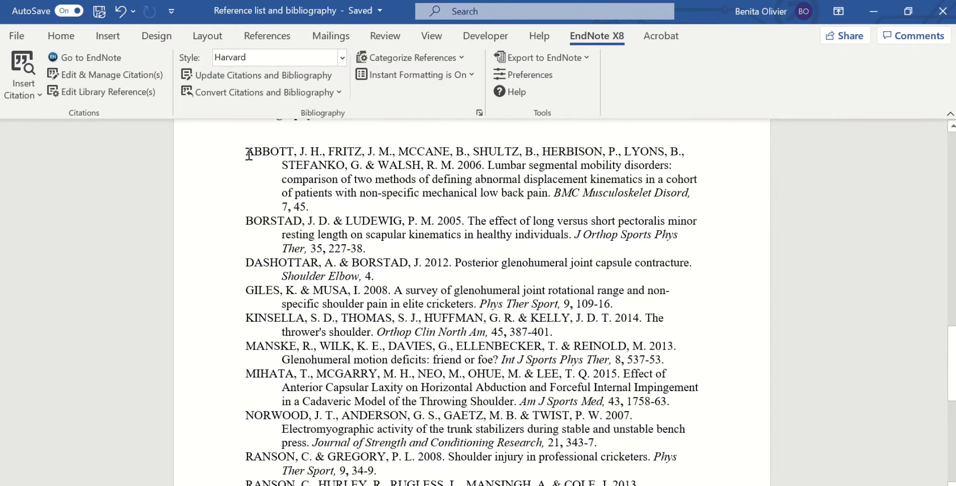
mouse_move(246, 151)
mouse_down()
mouse_move(450, 193)
mouse_move(310, 205)
mouse_up()
scroll(310, 205, up, 7)
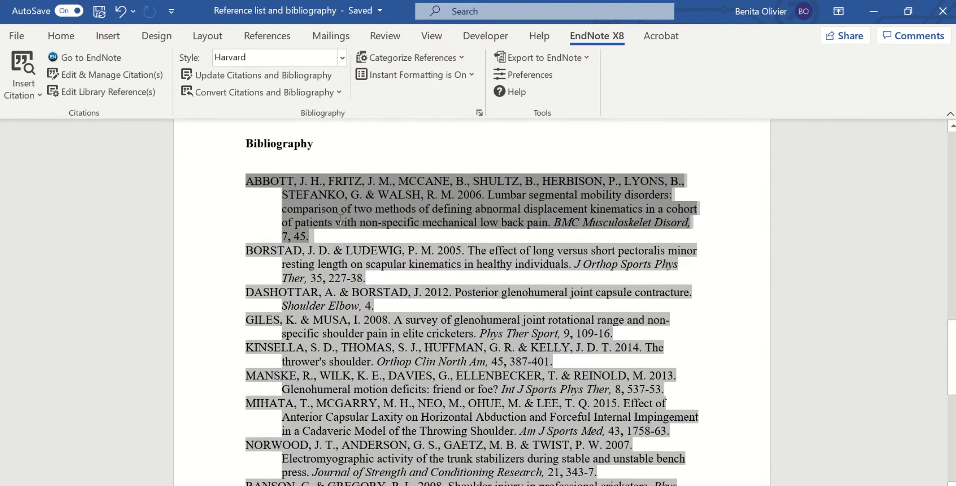
scroll(437, 204, down, 4)
scroll(348, 256, down, 7)
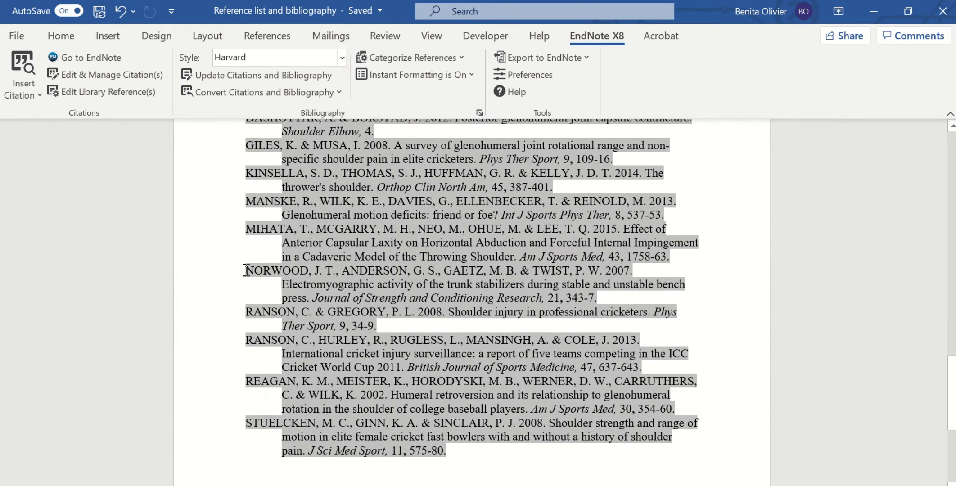
drag(247, 271, 620, 297)
scroll(509, 297, up, 10)
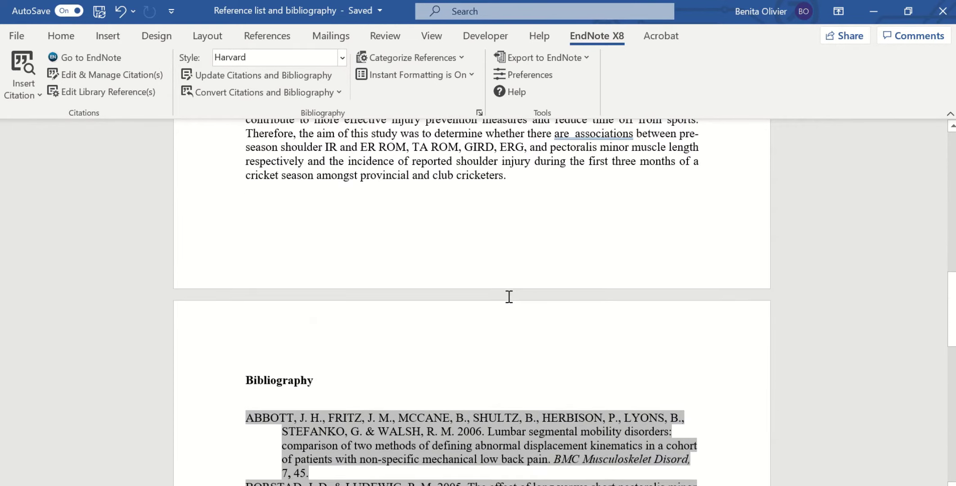
scroll(509, 297, up, 6)
scroll(438, 229, down, 7)
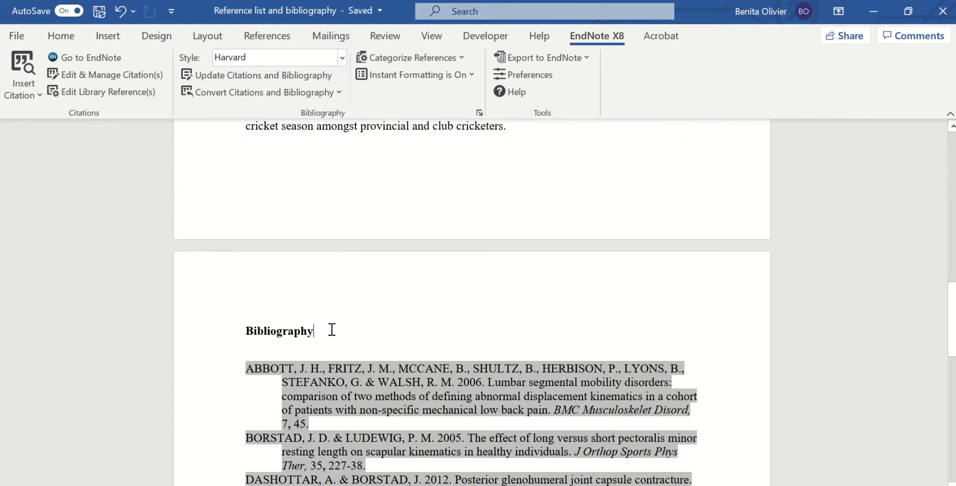
scroll(334, 328, up, 5)
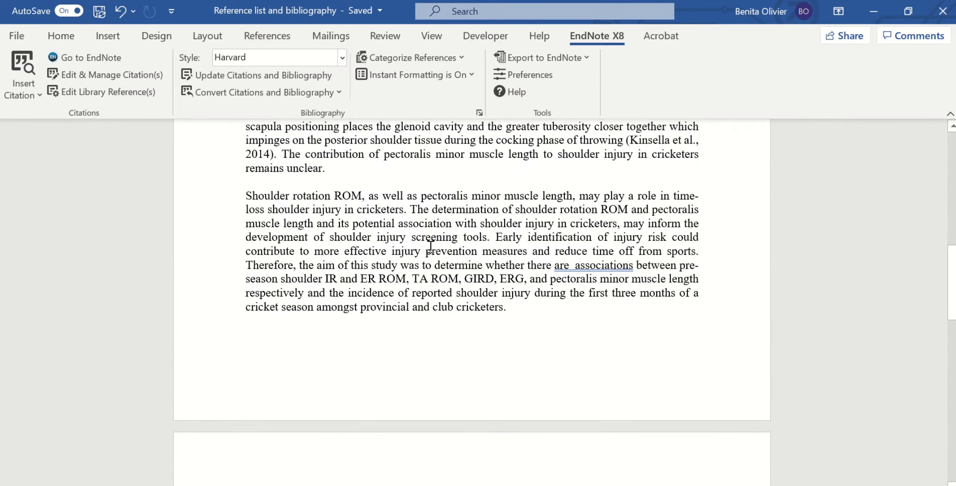
scroll(386, 337, down, 5)
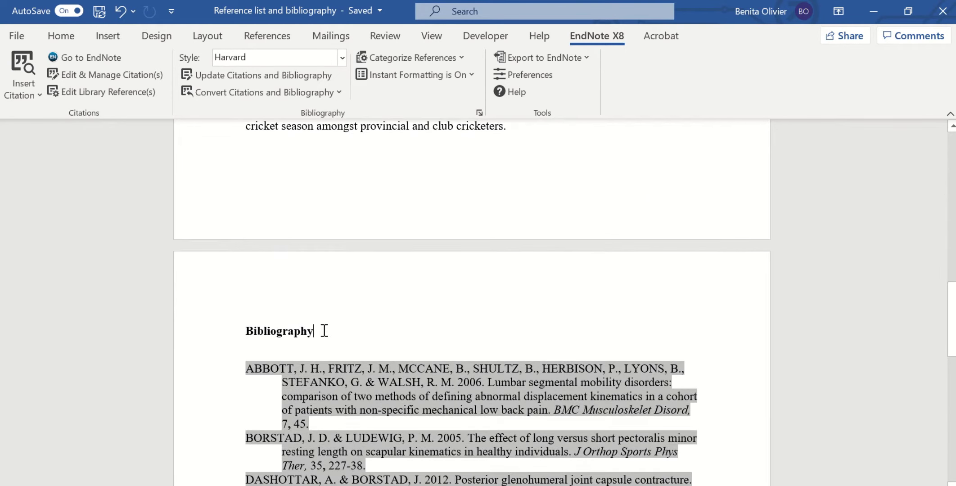
scroll(324, 331, down, 3)
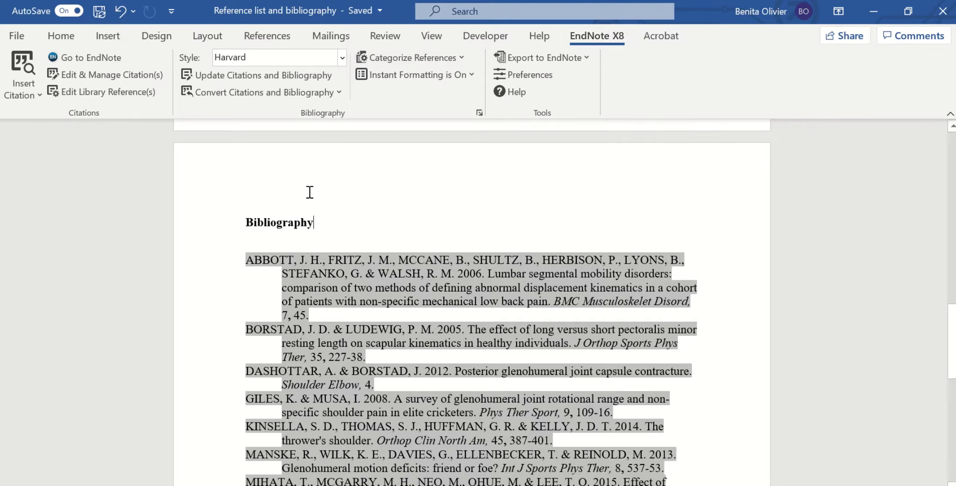
Step: Add two category headings, 'Referred to in text' and 'Not cited in text', in Configure Categories
click(461, 58)
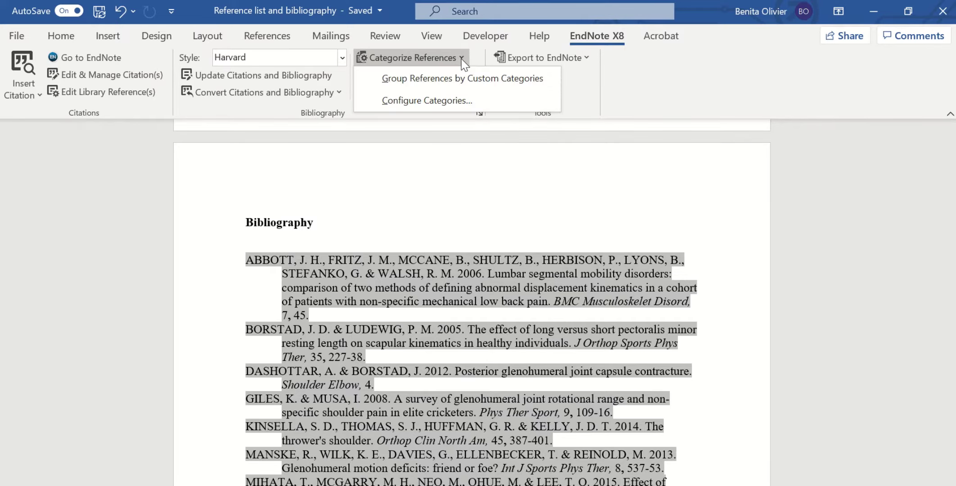
click(442, 102)
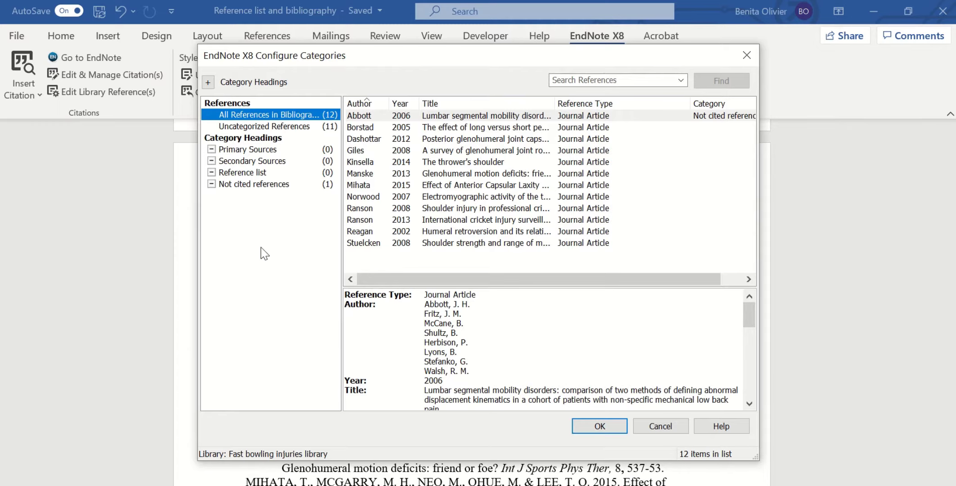
click(208, 85)
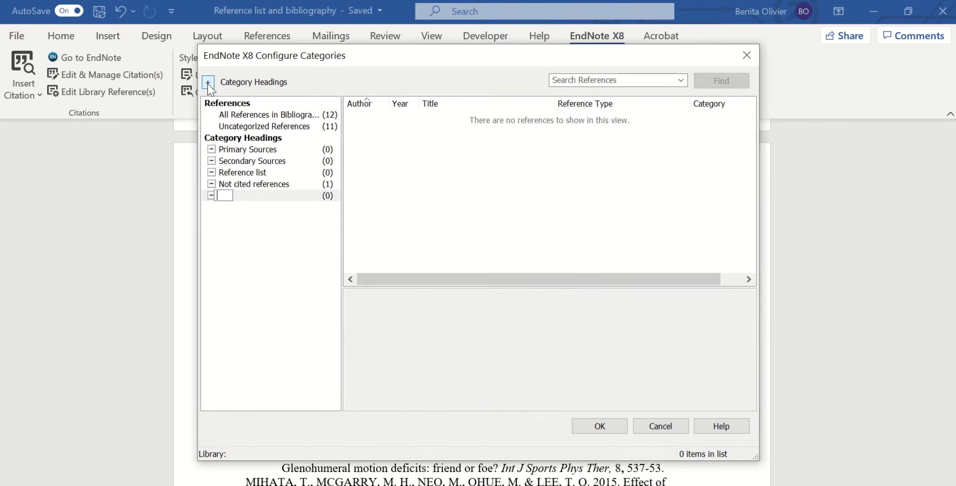
text(Referred to in )
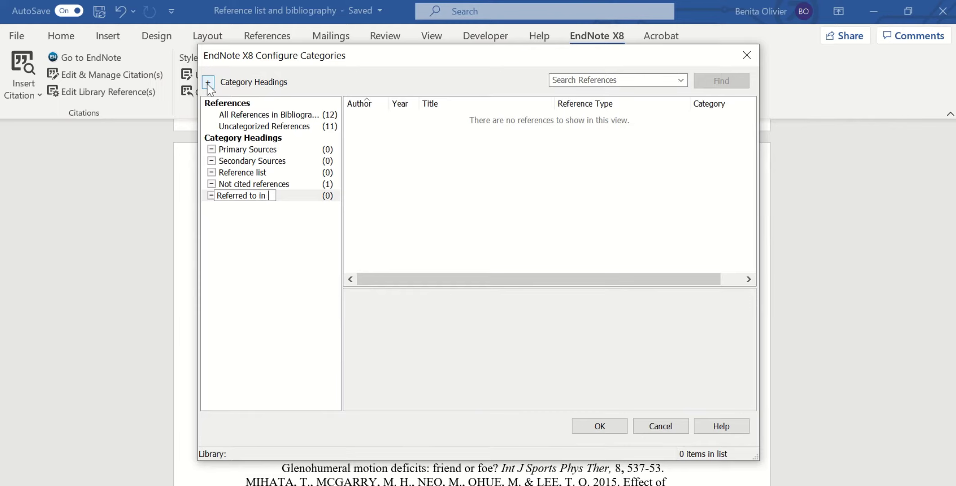
text(text)
click(207, 84)
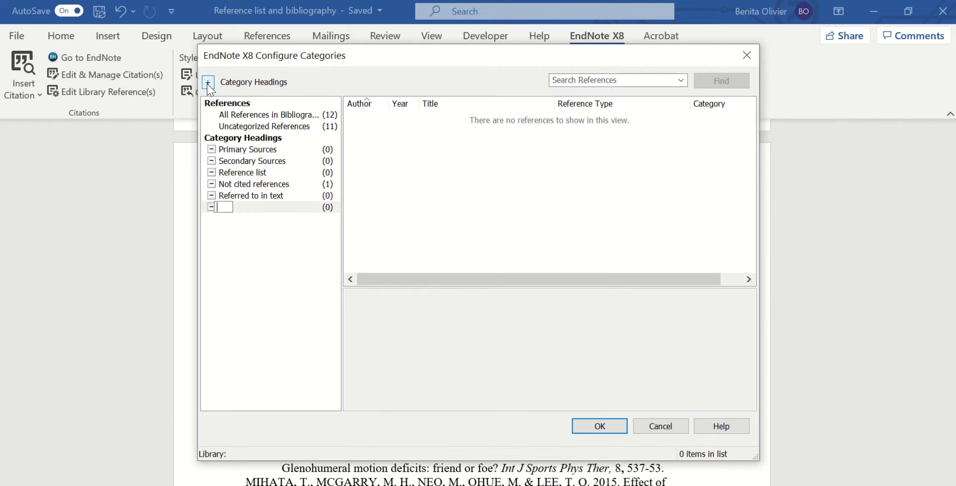
text(Not cited in text)
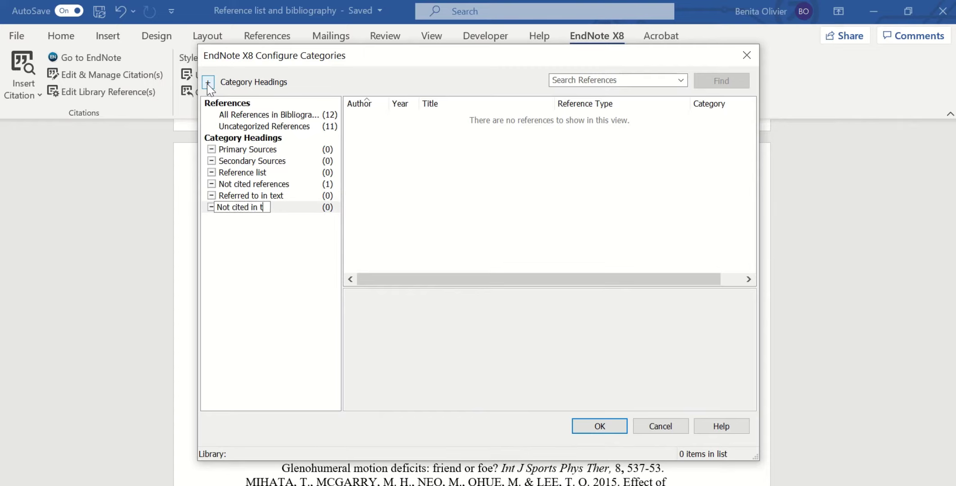
click(234, 195)
Step: Rename the 'Referred to in text' heading to 'Cited in text'
right_click(234, 194)
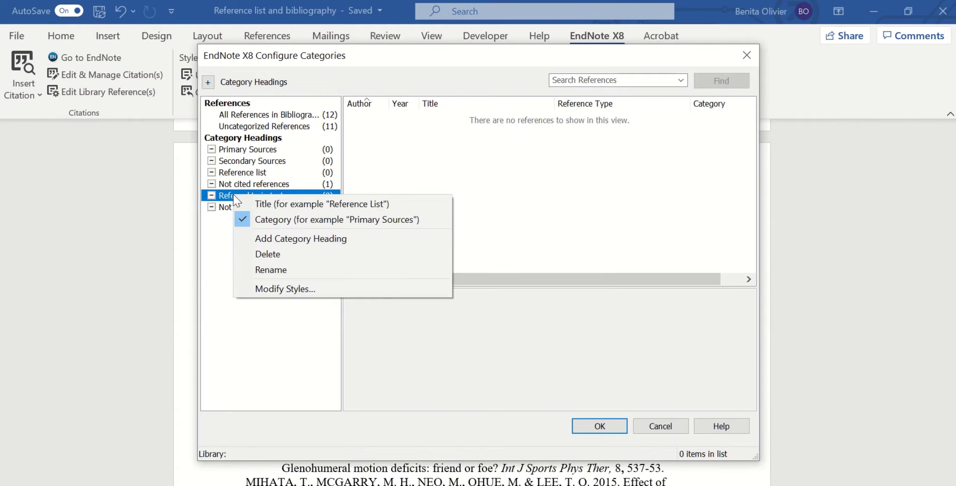
click(266, 270)
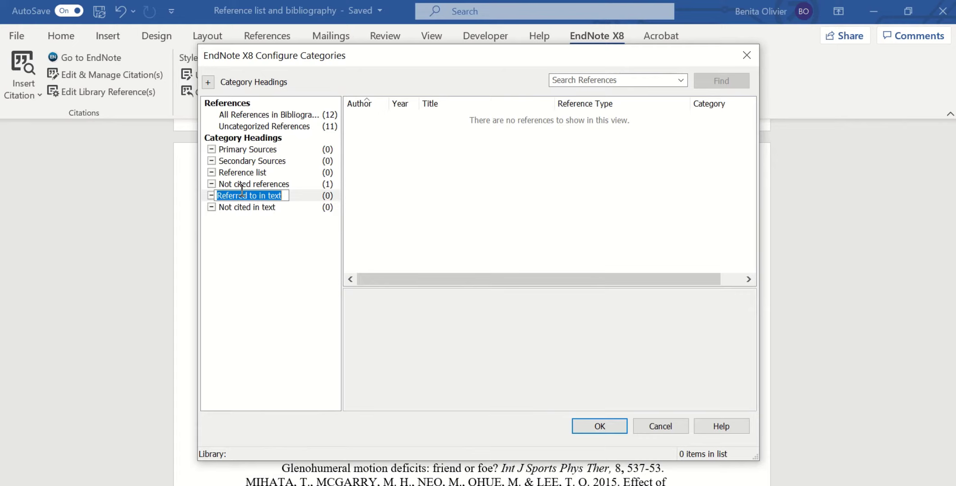
click(262, 195)
drag(257, 196, 217, 186)
text(Cited)
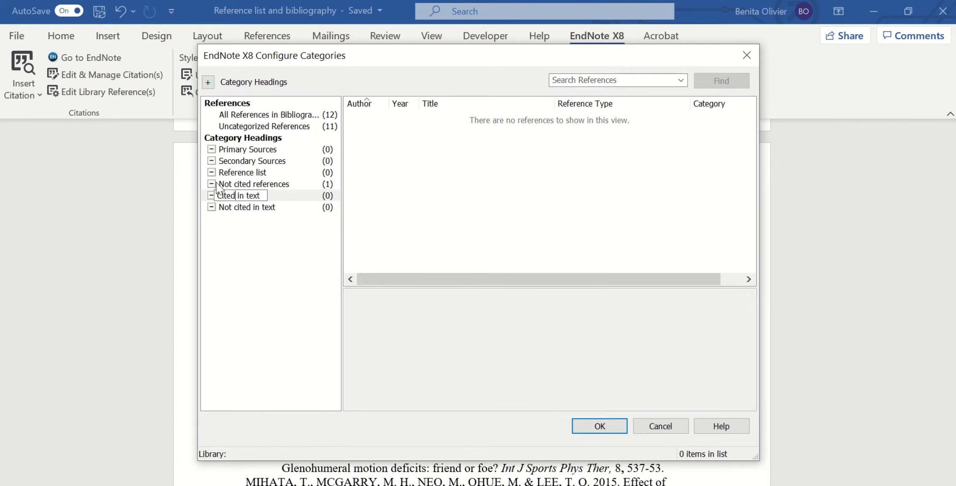
Step: File Abbott 2006 and Norwood 2007 under 'Not cited in text' and apply the categories
click(273, 262)
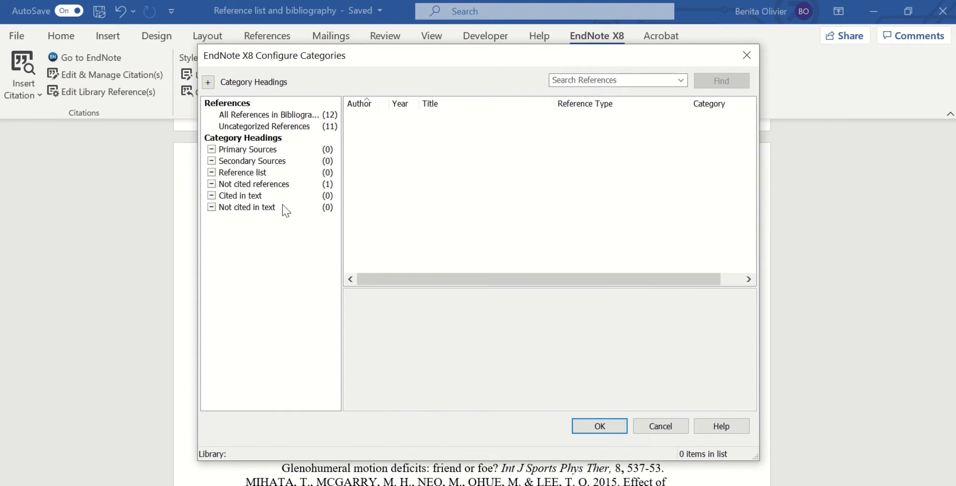
click(267, 116)
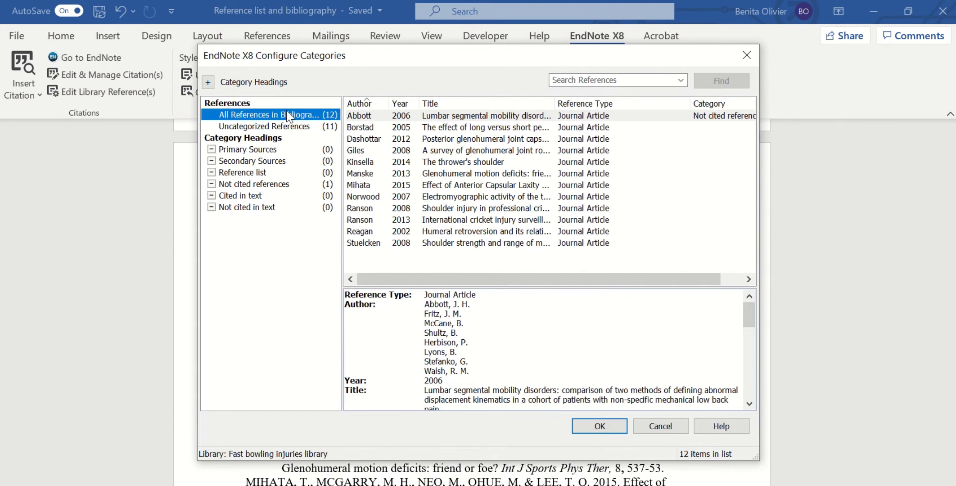
click(364, 116)
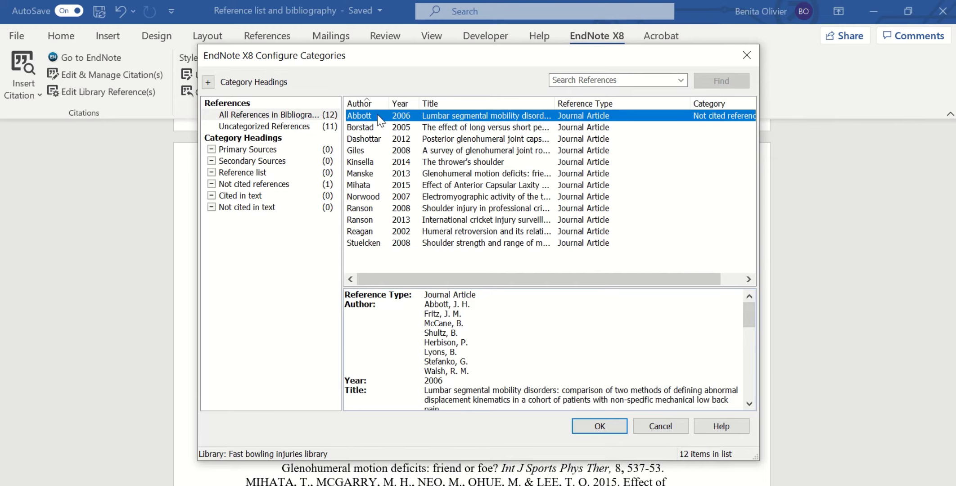
drag(378, 117, 308, 210)
drag(368, 198, 292, 210)
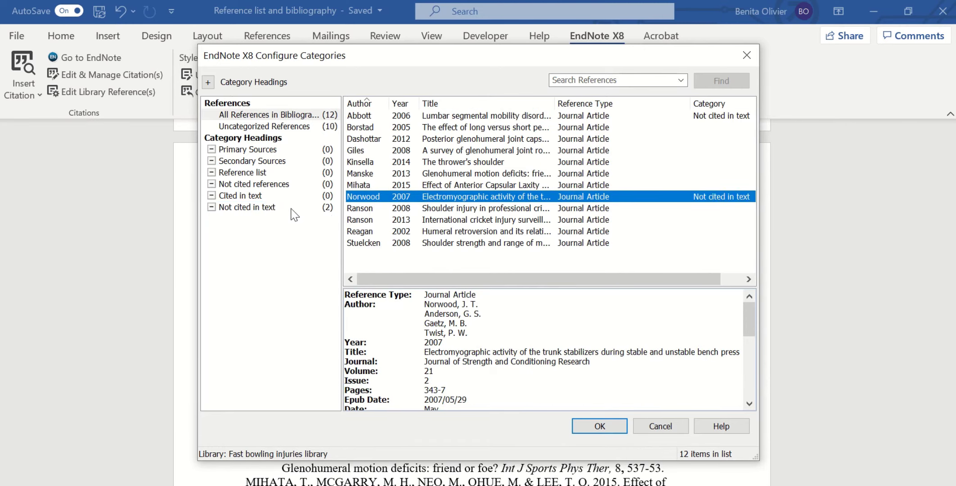
click(600, 426)
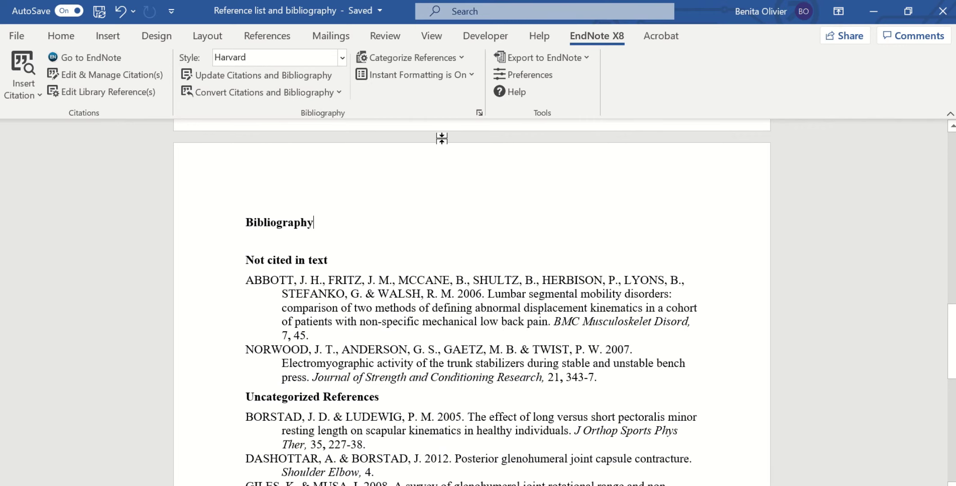
Step: File the six references from Borstad 2005 through Mihata under 'Cited in text'
scroll(360, 315, down, 2)
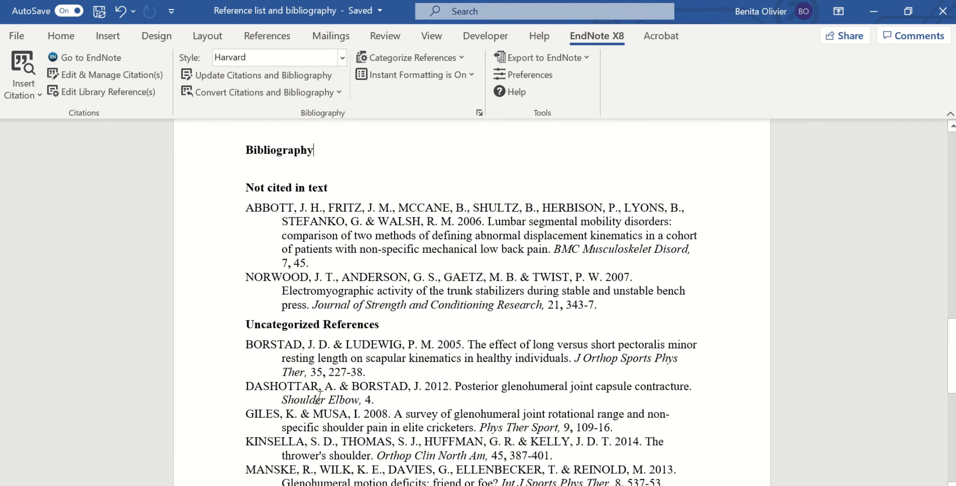
scroll(350, 369, down, 6)
scroll(349, 372, up, 8)
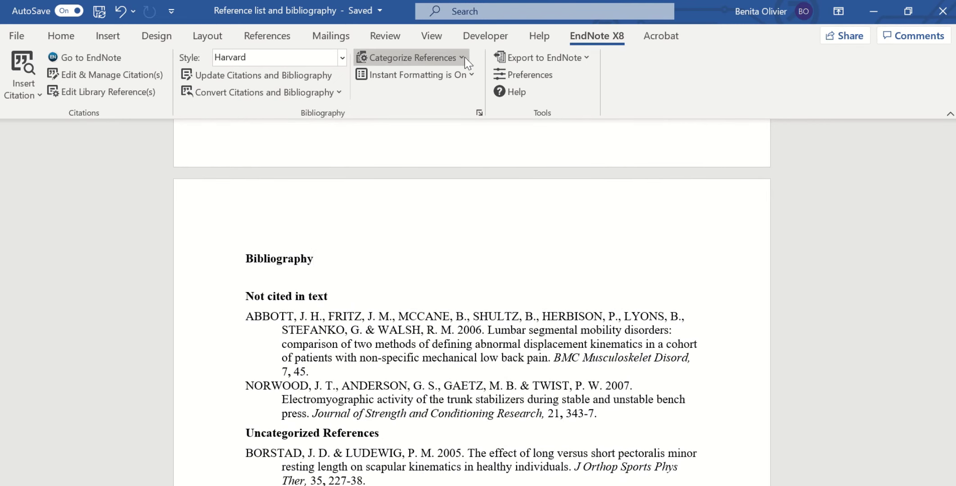
click(463, 57)
click(455, 97)
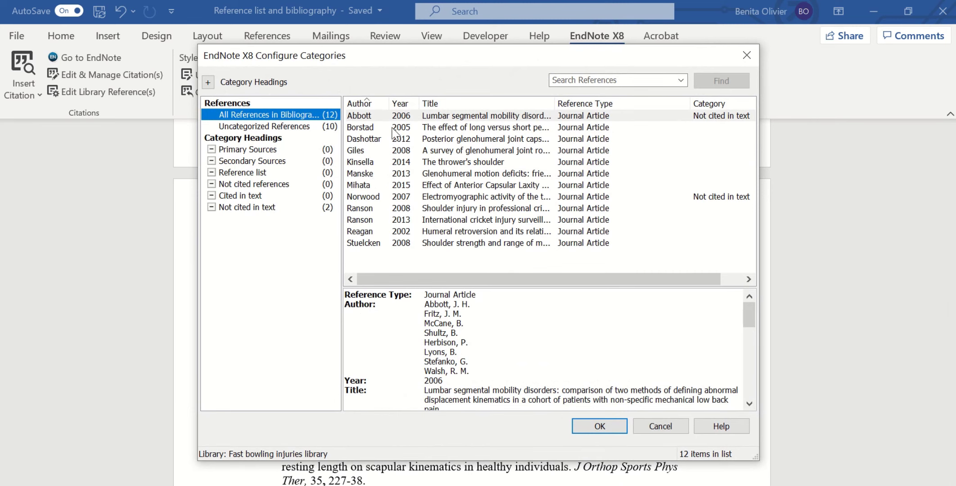
click(383, 129)
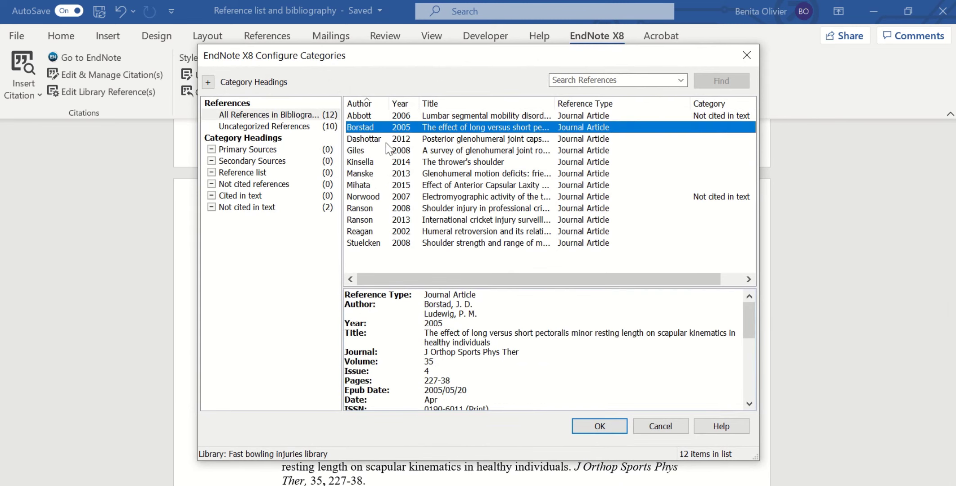
shift+click(373, 184)
drag(365, 173, 240, 196)
Step: File the four references from Ranson 2008 through Stuelcken under 'Cited in text' and apply the categories
click(372, 208)
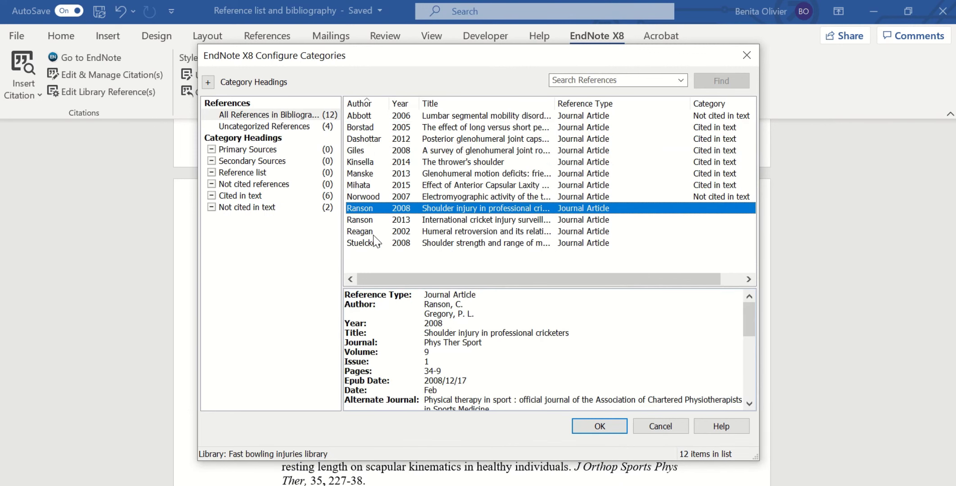
shift+click(377, 247)
drag(370, 229, 309, 202)
click(597, 425)
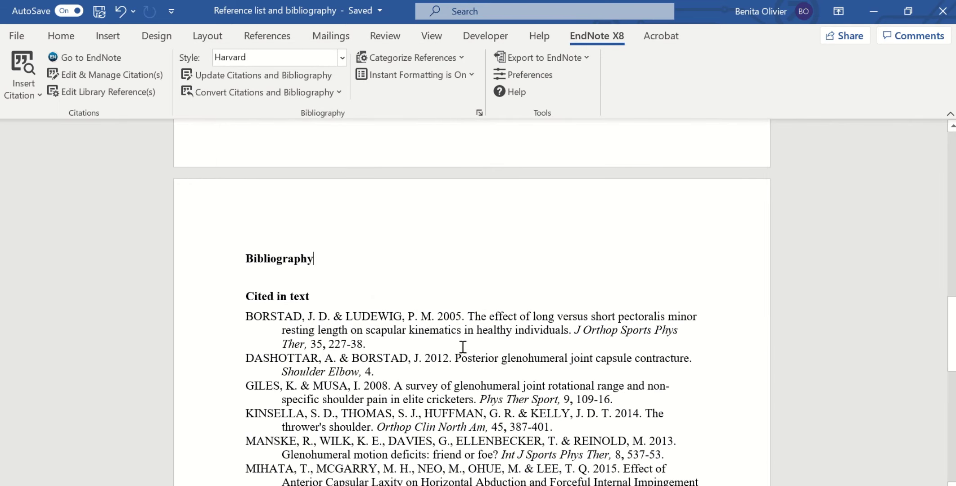
Step: Scroll through the Bibliography to check the 'Cited in text' and 'Not cited in text' sections
scroll(403, 367, down, 10)
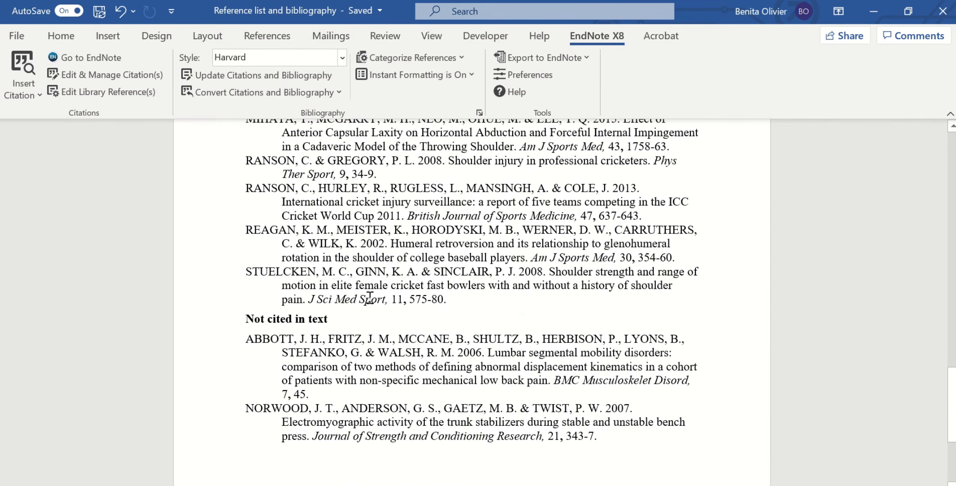
scroll(371, 309, down, 3)
scroll(371, 308, up, 8)
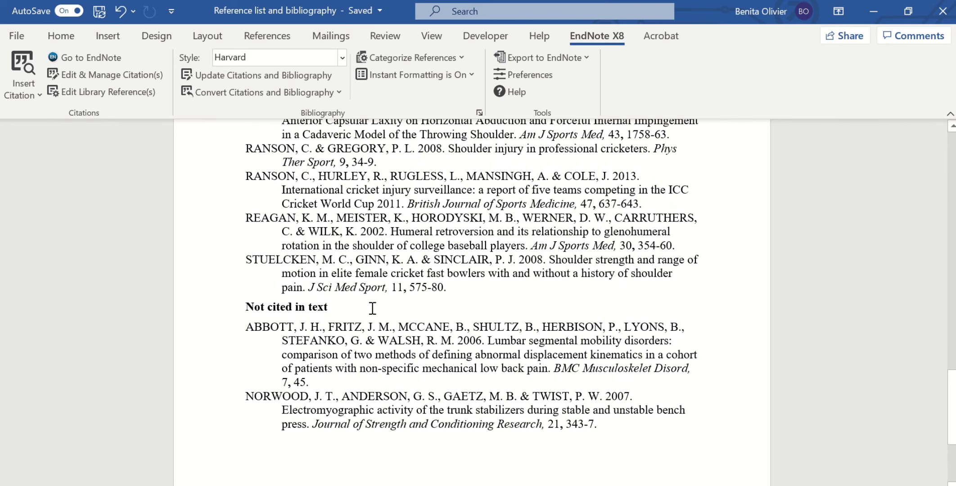
scroll(372, 309, up, 5)
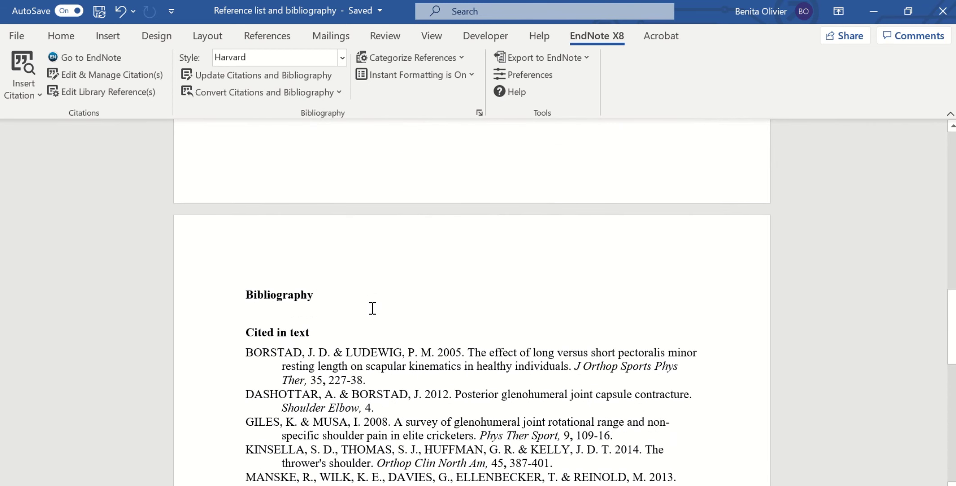